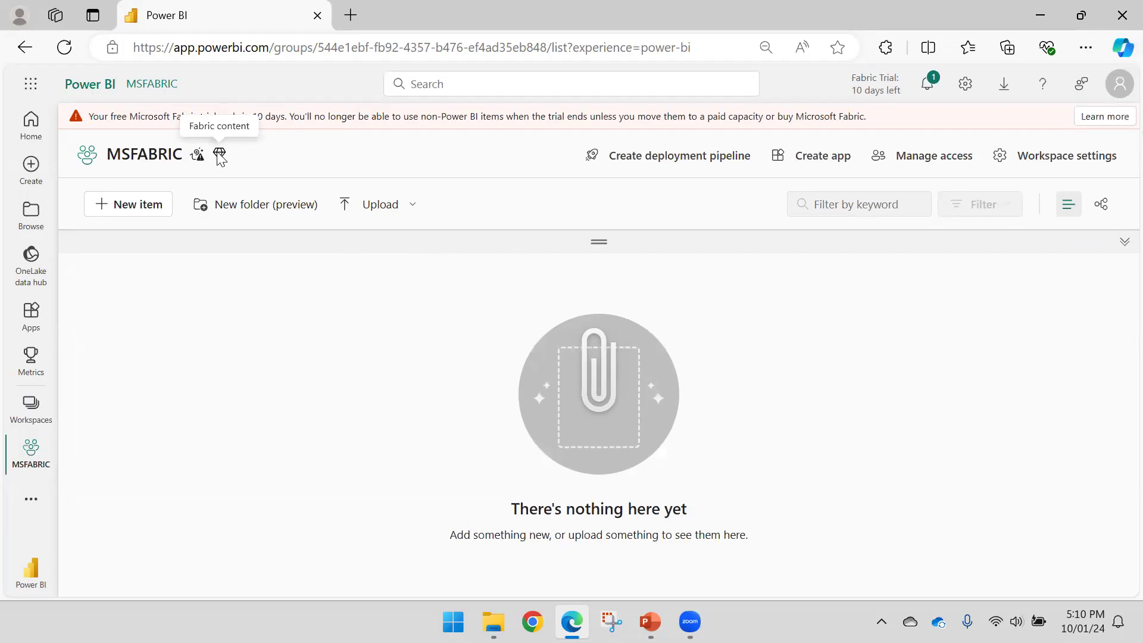
- Create a new Dataflow Gen2 item in the MSFABRIC workspace
{"action": "mouse_move", "coordinate": [198, 160]}
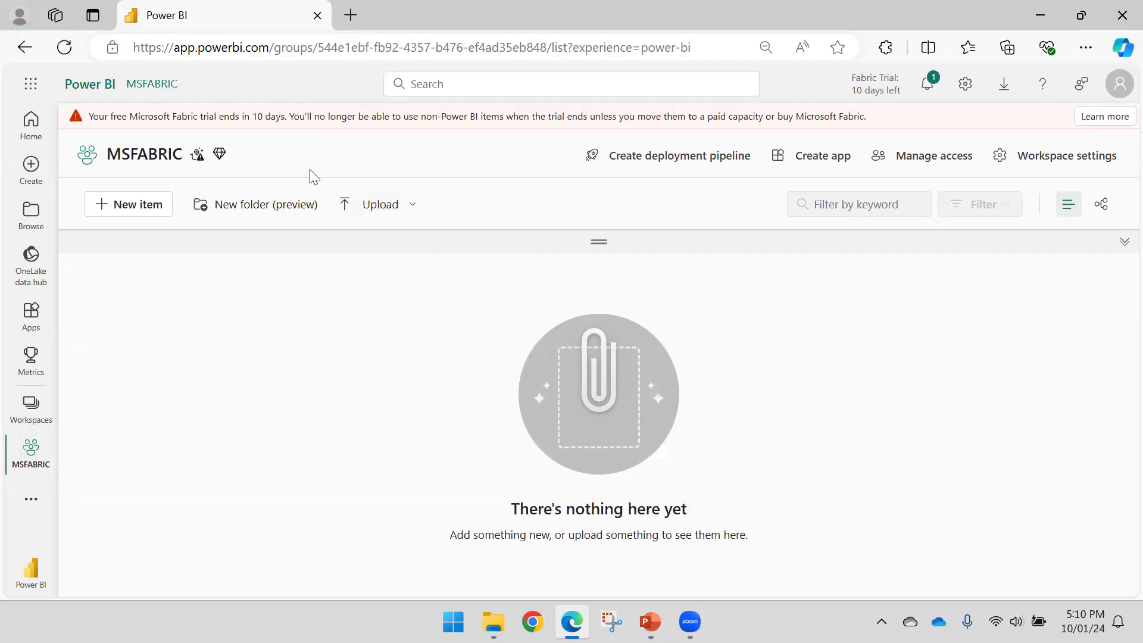
{"action": "left_click", "coordinate": [35, 408]}
{"action": "left_click", "coordinate": [119, 329]}
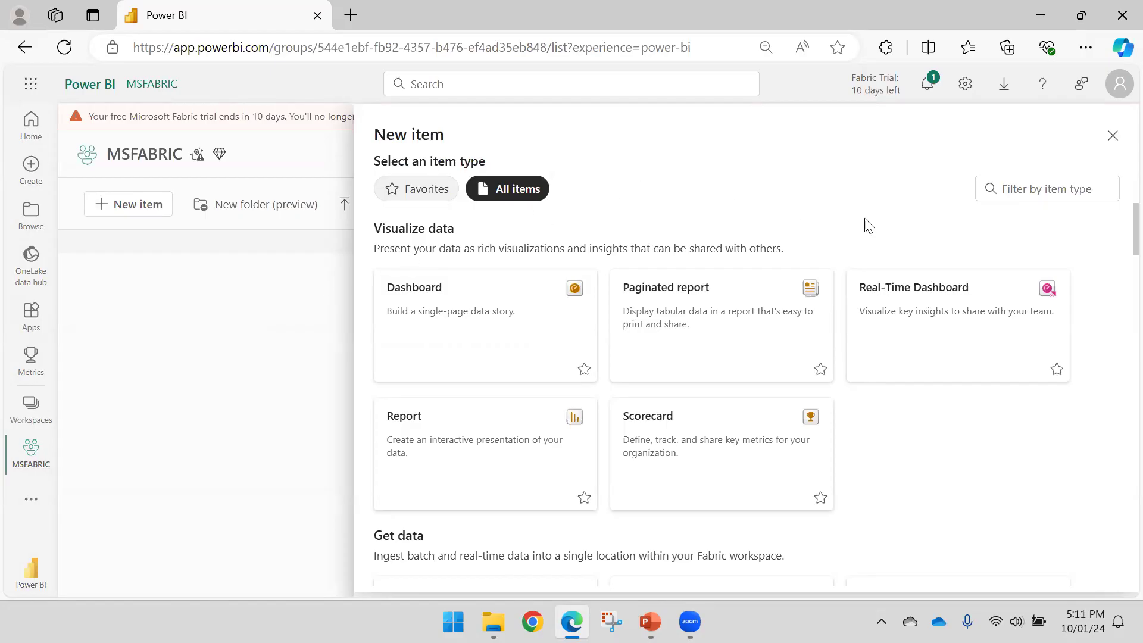
{"action": "scroll", "coordinate": [502, 324], "scroll_direction": "down", "scroll_amount": 5}
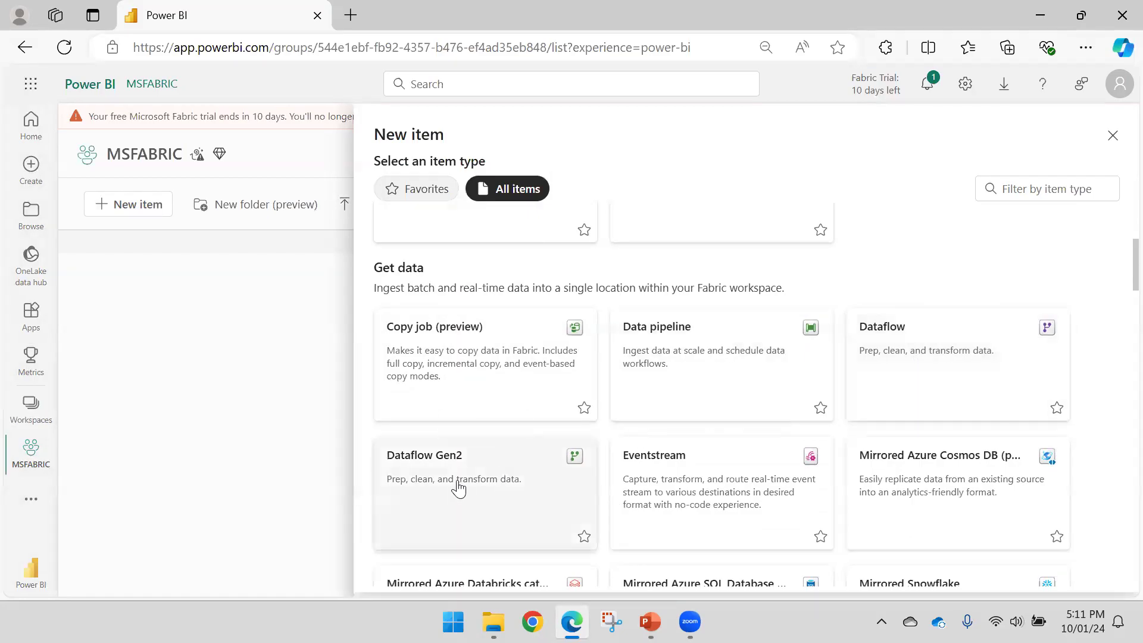
{"action": "scroll", "coordinate": [456, 477], "scroll_direction": "down", "scroll_amount": 2}
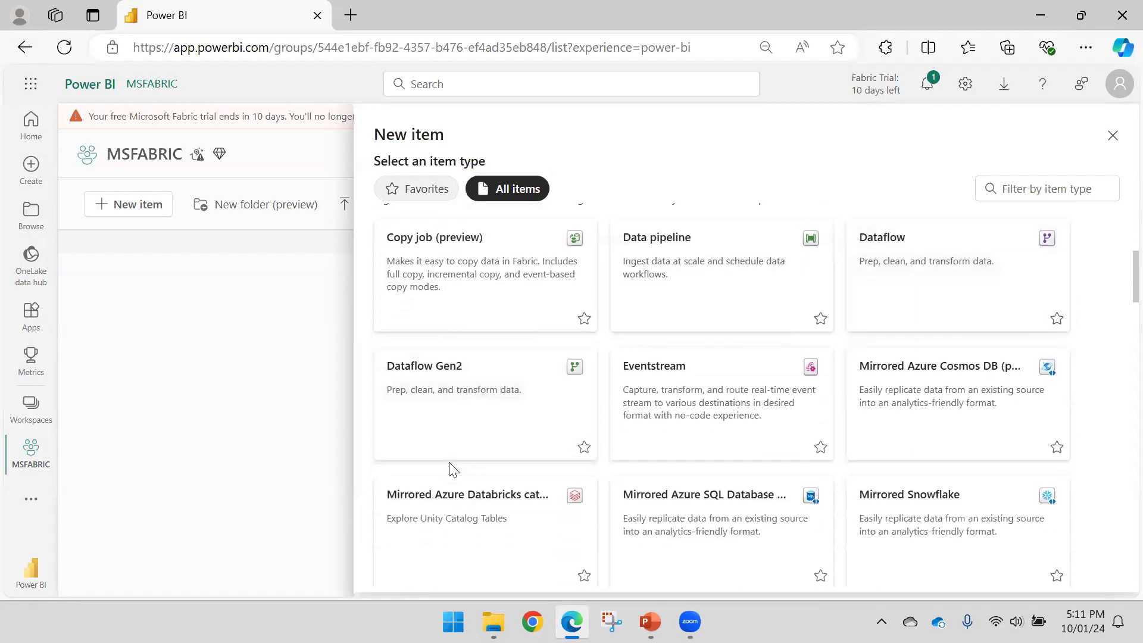
{"action": "left_click", "coordinate": [458, 387]}
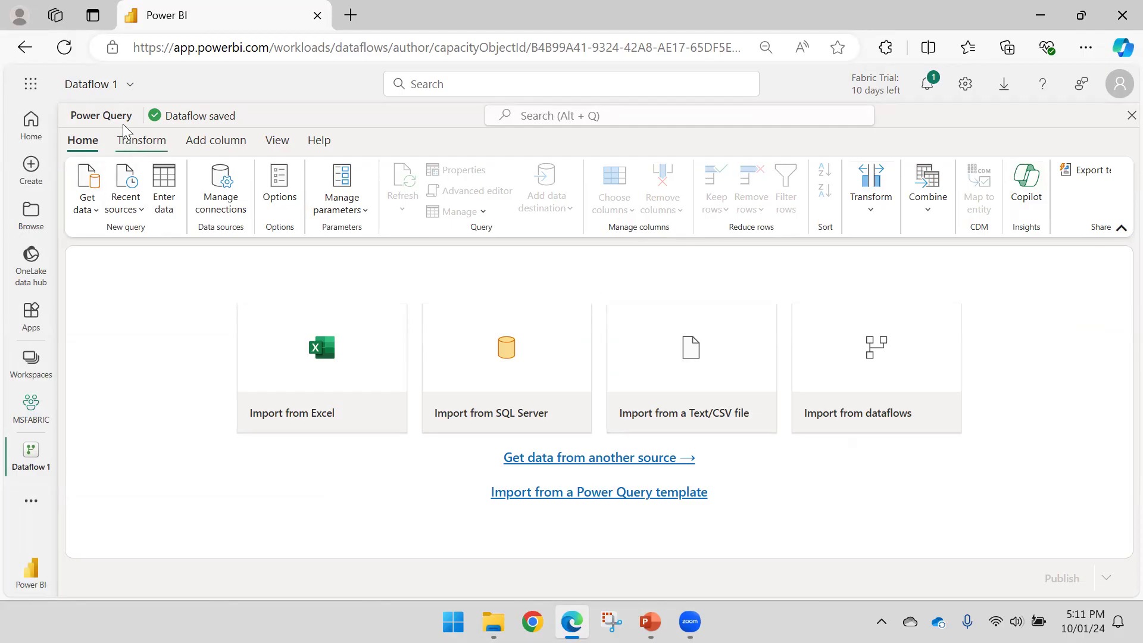
{"action": "left_click", "coordinate": [102, 89]}
{"action": "left_click_drag", "start_coordinate": [153, 142], "coordinate": [48, 141]}
{"action": "left_click", "coordinate": [118, 85]}
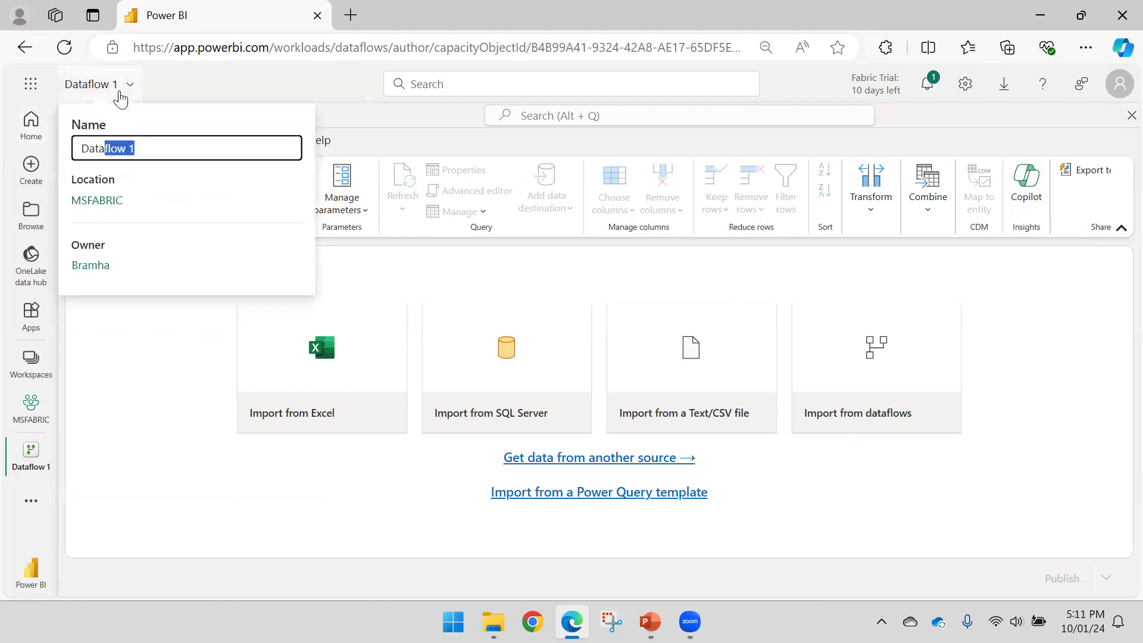
{"action": "left_click", "coordinate": [152, 147]}
{"action": "left_click_drag", "start_coordinate": [152, 147], "coordinate": [39, 150]}
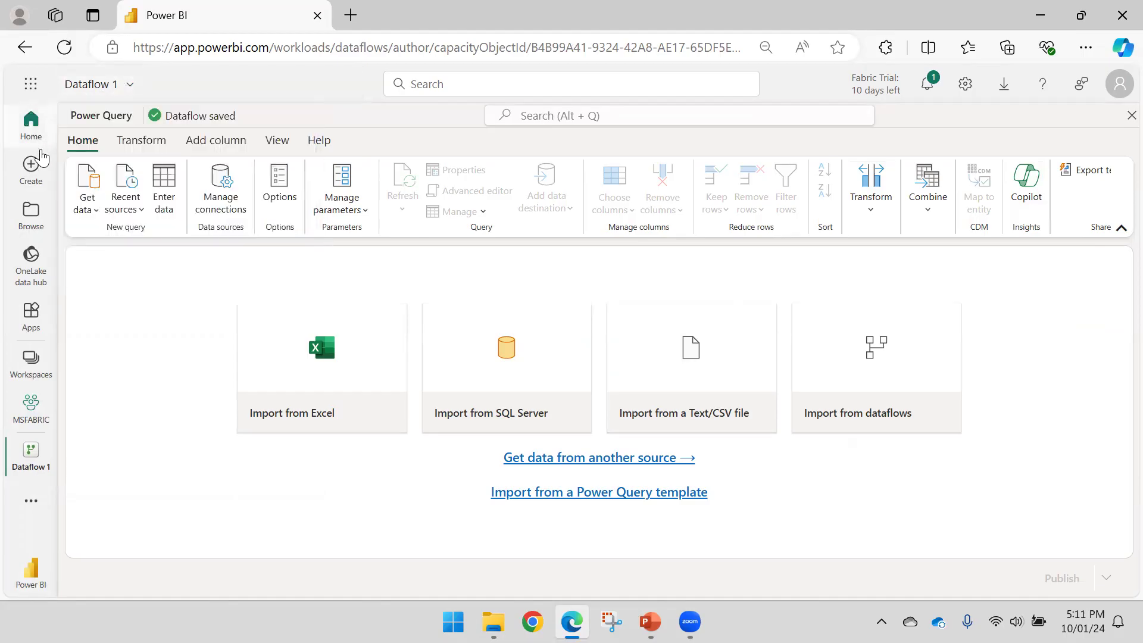
- Rename the new dataflow as Sales_Dataflow
{"action": "left_click", "coordinate": [112, 88]}
{"action": "left_click", "coordinate": [158, 140]}
{"action": "key", "text": "ctrl+a"}
{"action": "type", "text": "Sales"}
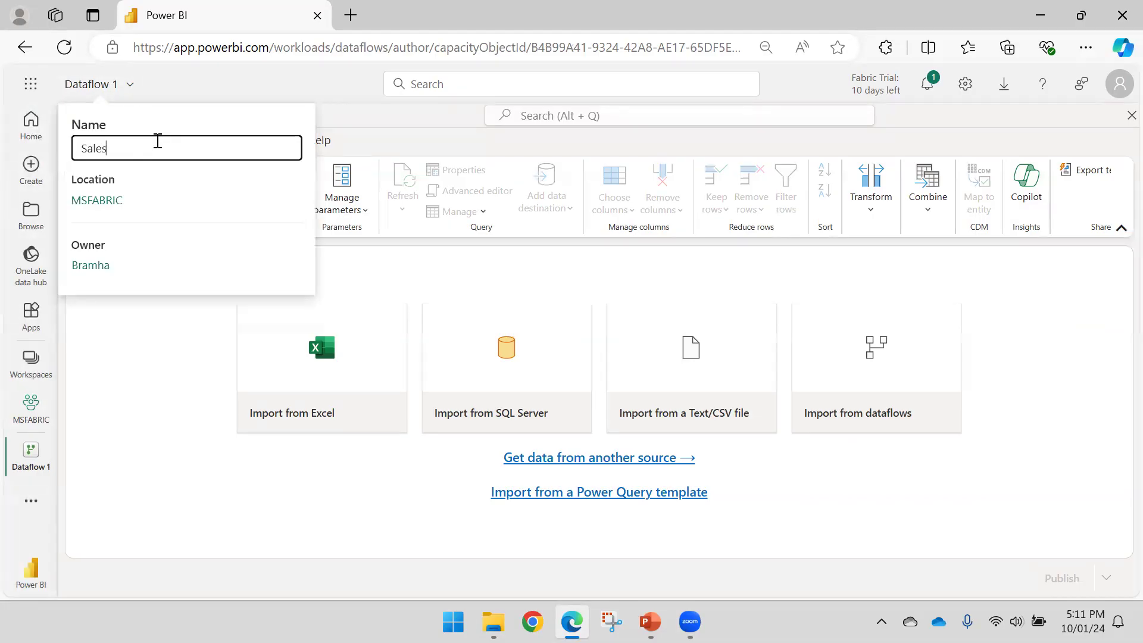
{"action": "type", "text": "_Data"}
{"action": "key", "text": "Left"}
{"action": "key", "text": "Left"}
{"action": "key", "text": "Left"}
{"action": "key", "text": "shift+End"}
{"action": "key", "text": "BackSpace"}
{"action": "type", "text": "_Dataflow"}
{"action": "key", "text": "Return"}
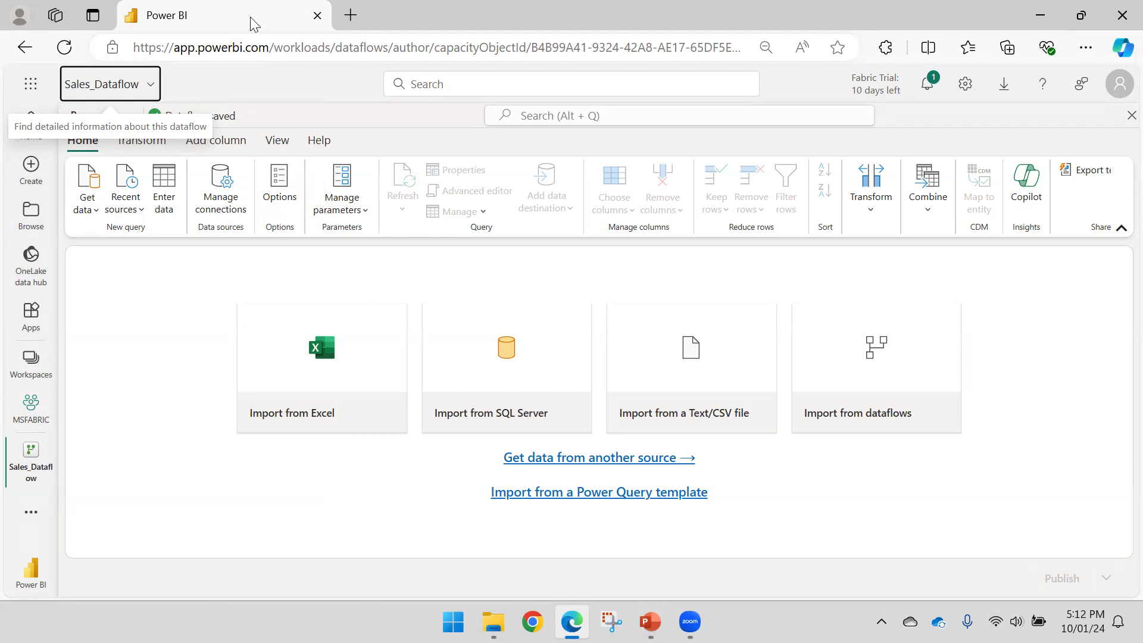
- Review the dataflow's connections for the current project and under global permissions, and close the connection manager
{"action": "left_click", "coordinate": [231, 196]}
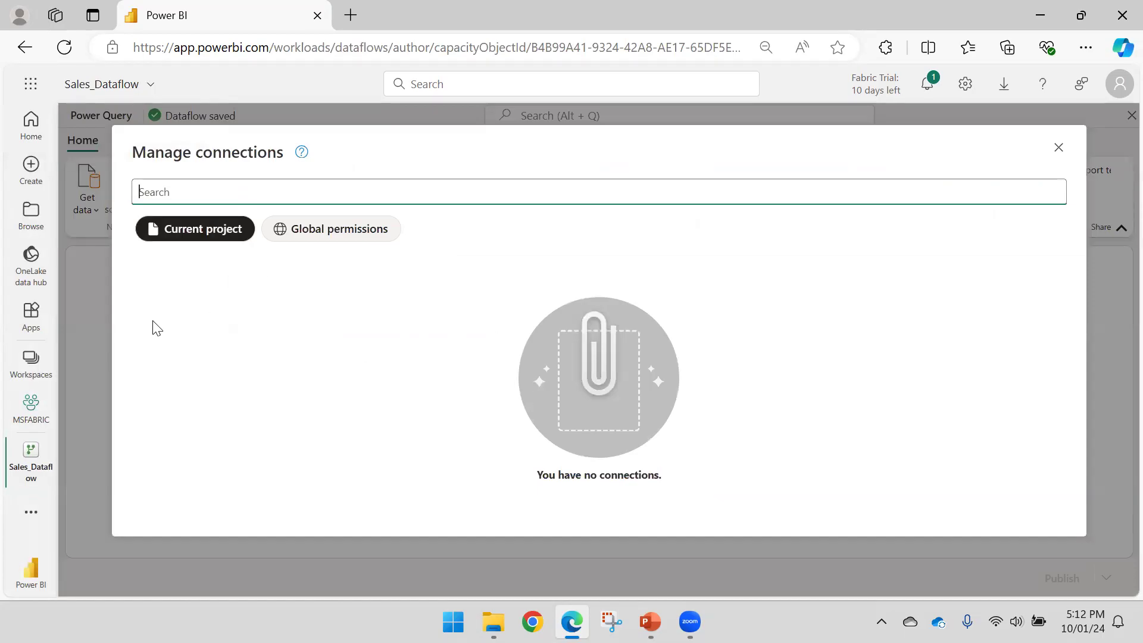
{"action": "left_click", "coordinate": [332, 230]}
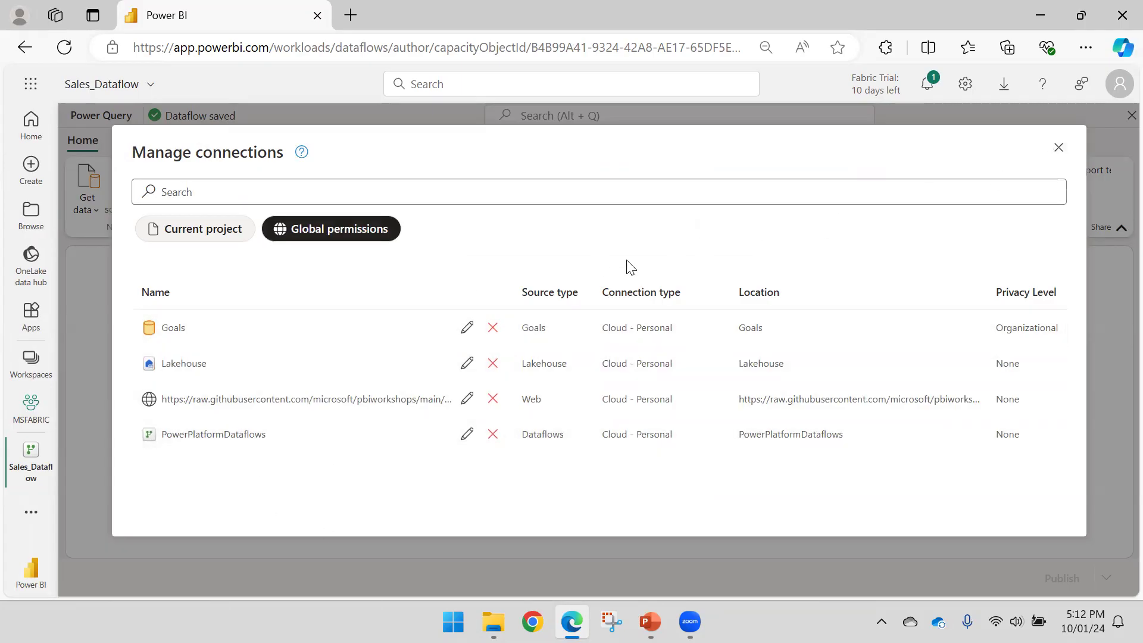
{"action": "left_click", "coordinate": [1059, 148]}
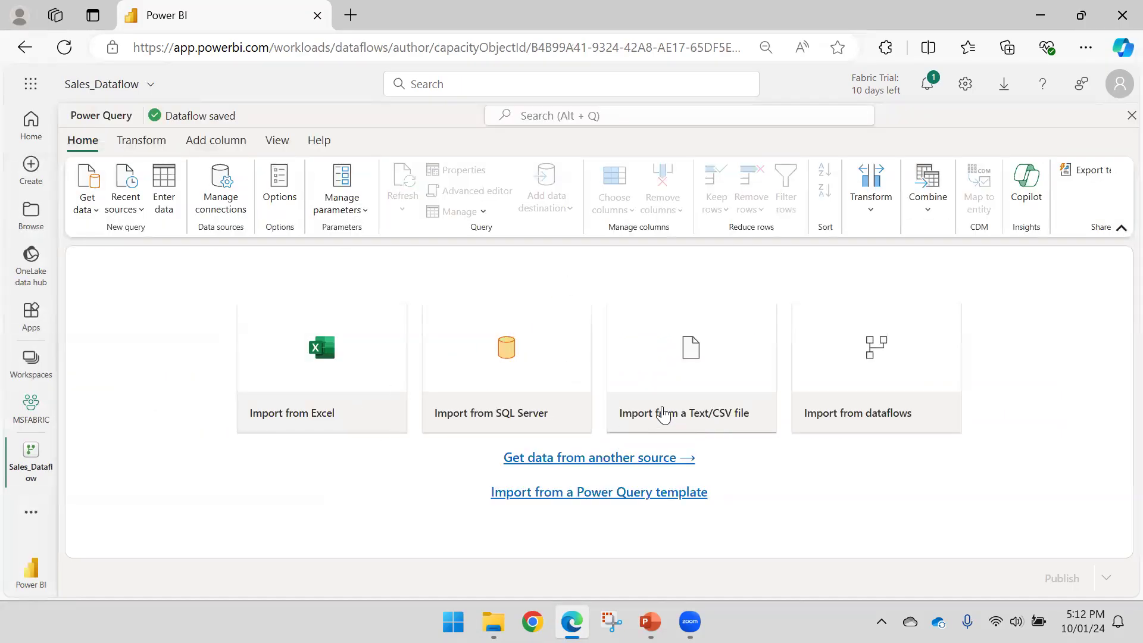
- Upload the Sales CSV file from the Downloads folder as a Text/CSV data source
{"action": "left_click", "coordinate": [661, 416]}
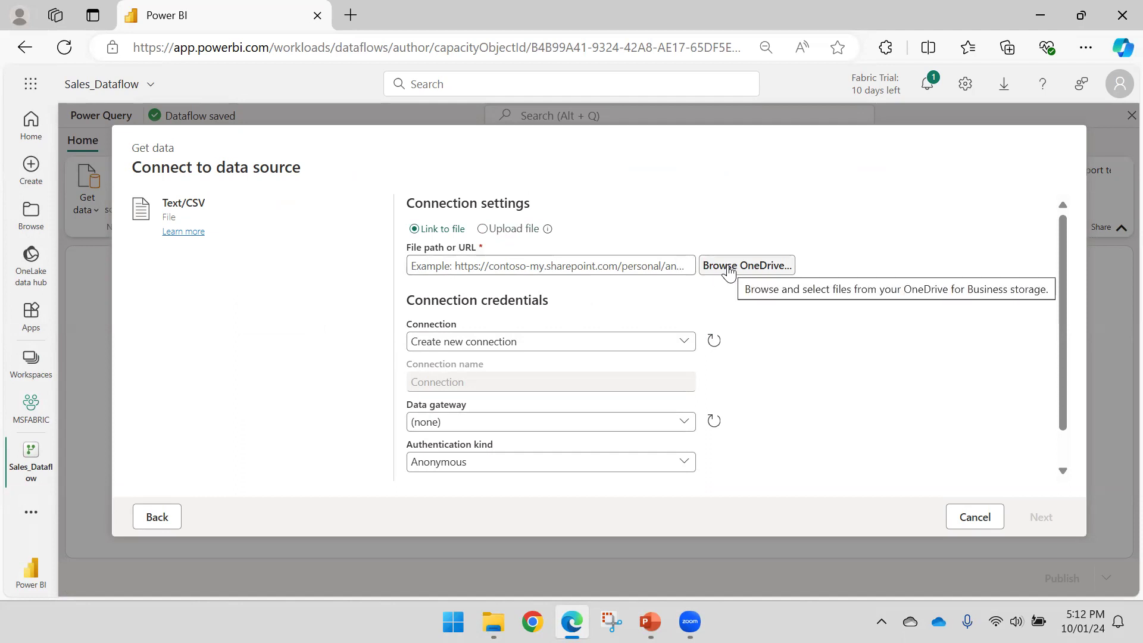
{"action": "left_click", "coordinate": [483, 230]}
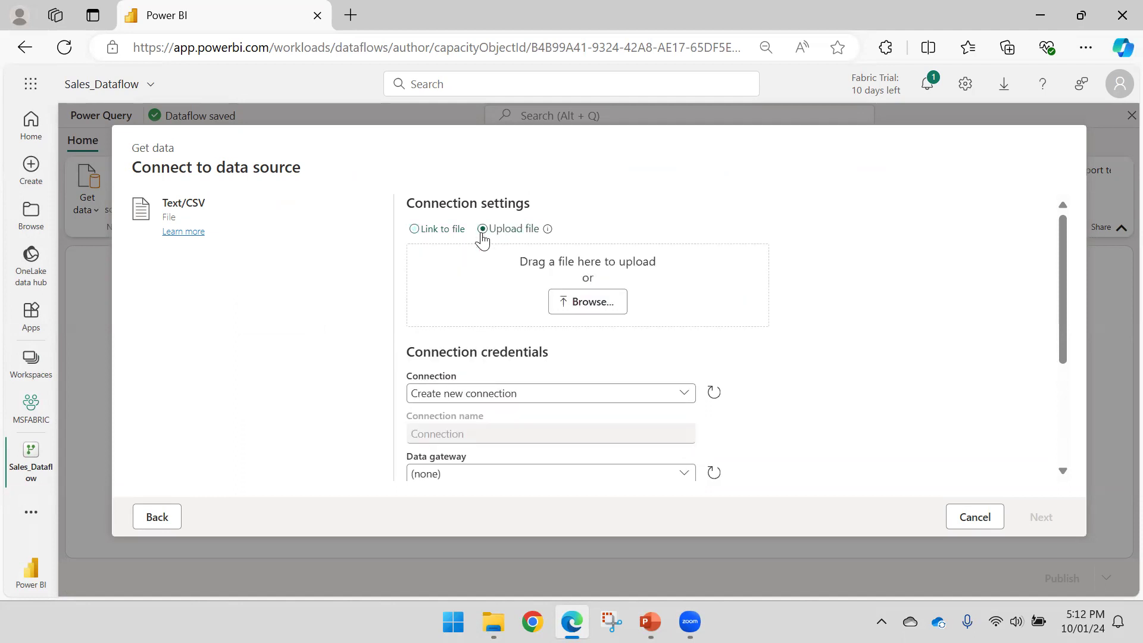
{"action": "left_click", "coordinate": [580, 302]}
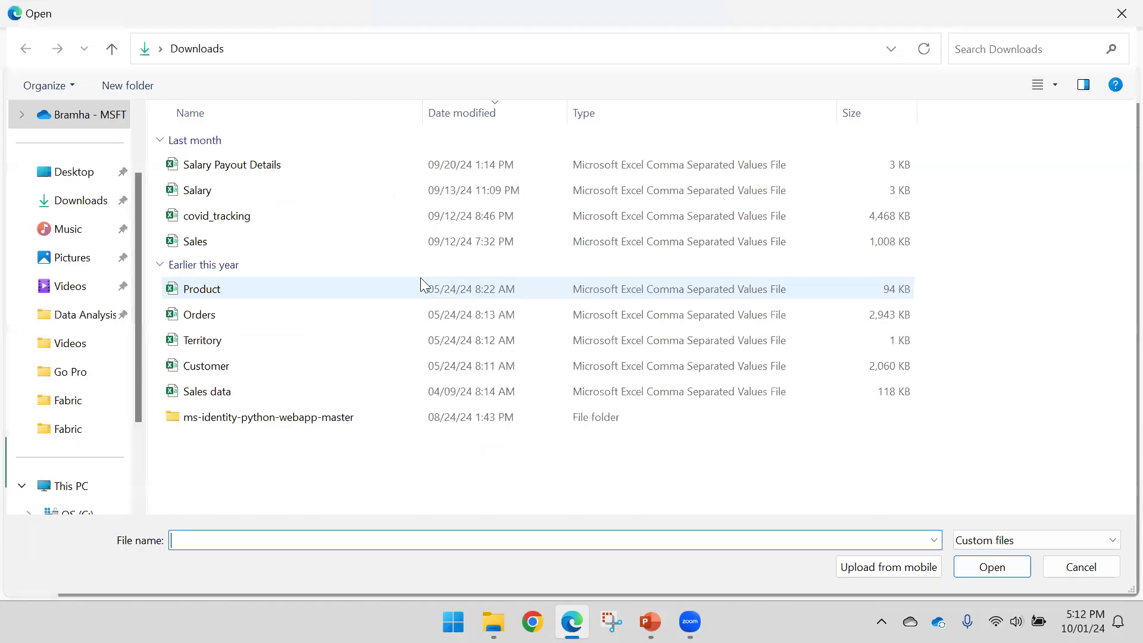
{"action": "left_click", "coordinate": [302, 235]}
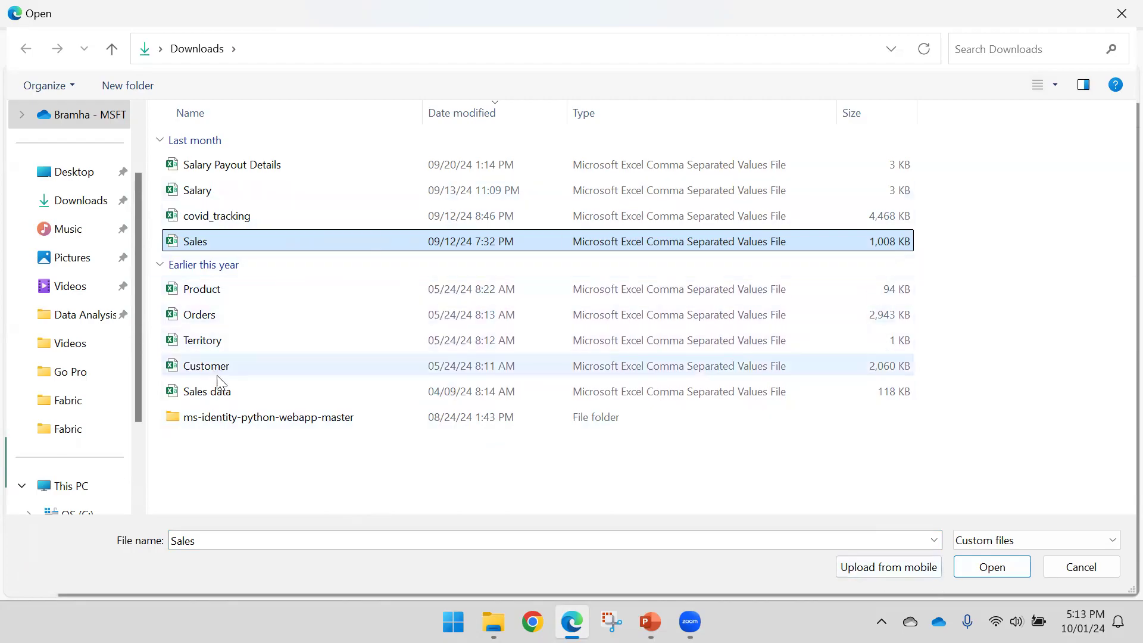
{"action": "left_click", "coordinate": [983, 568]}
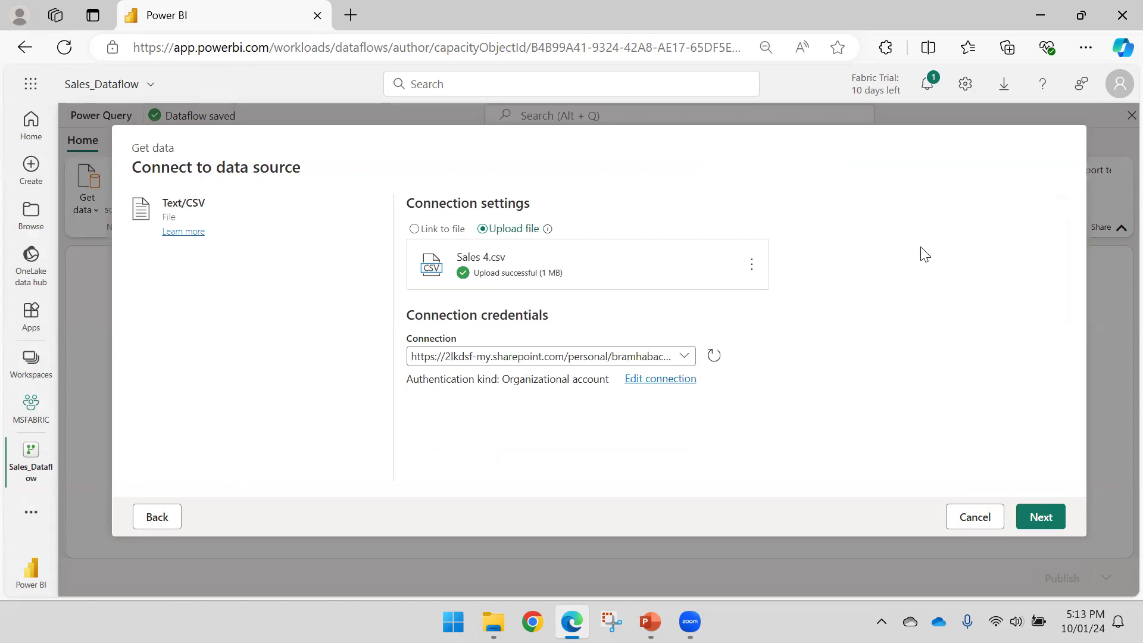
- Keep the existing SharePoint connection for the uploaded file, preview its data and create the query
{"action": "left_click", "coordinate": [686, 356]}
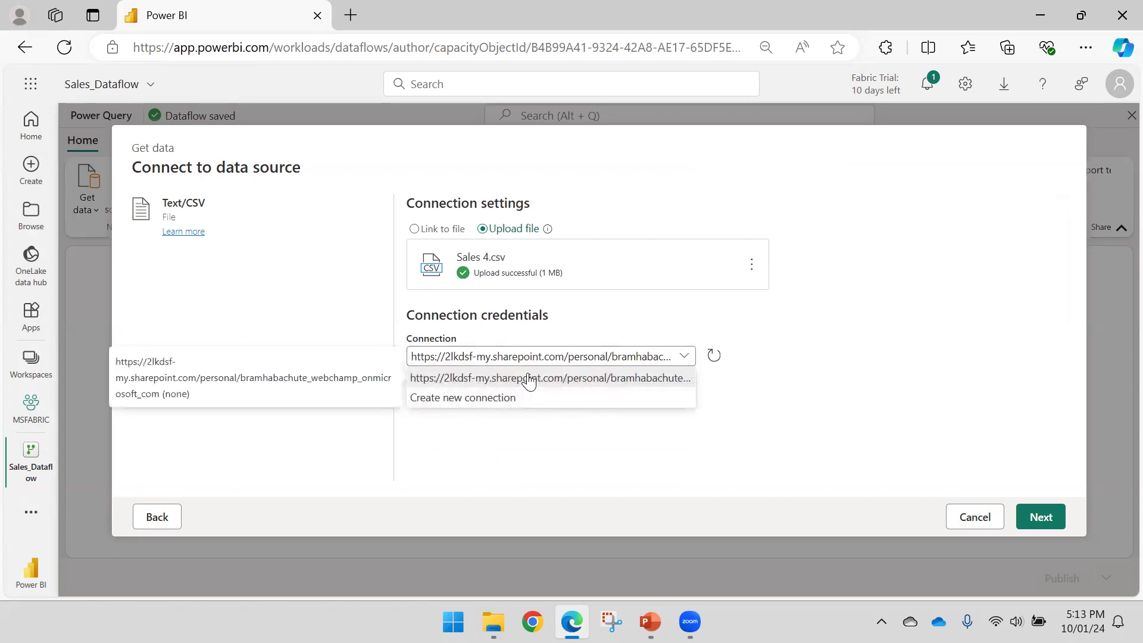
{"action": "left_click", "coordinate": [807, 347]}
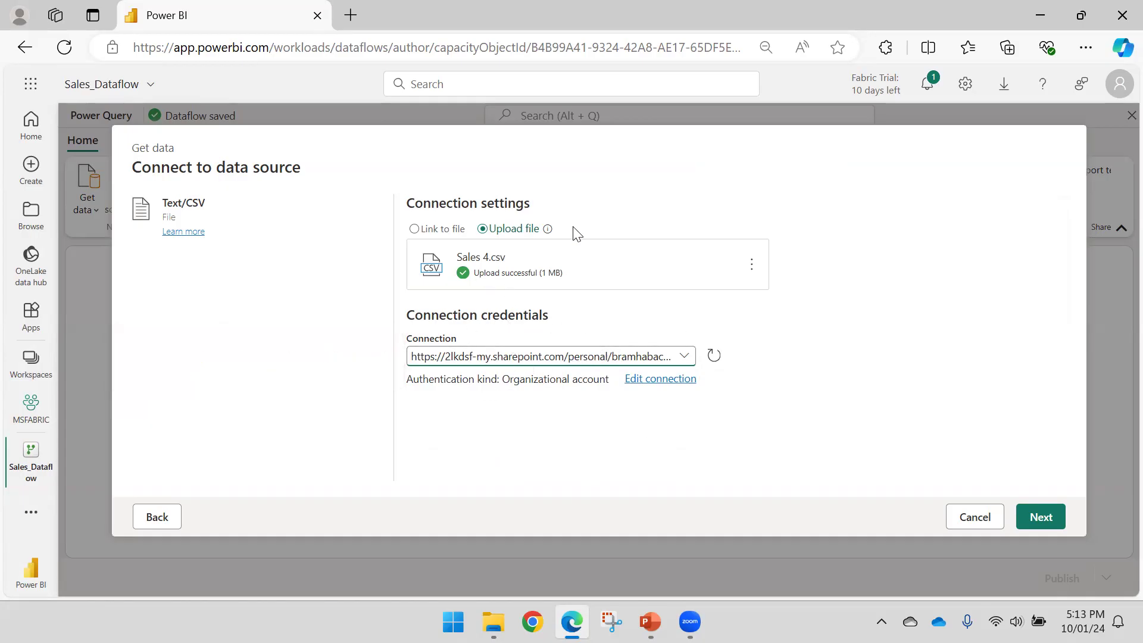
{"action": "left_click", "coordinate": [1034, 528]}
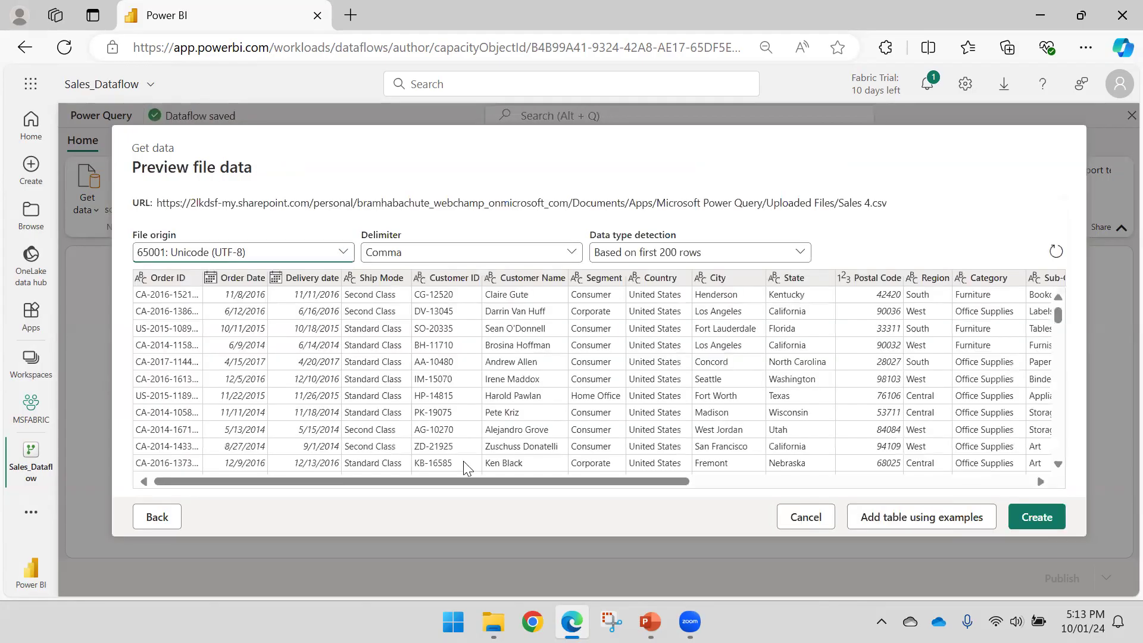
{"action": "left_click_drag", "start_coordinate": [846, 480], "coordinate": [327, 492]}
{"action": "left_click", "coordinate": [1048, 518]}
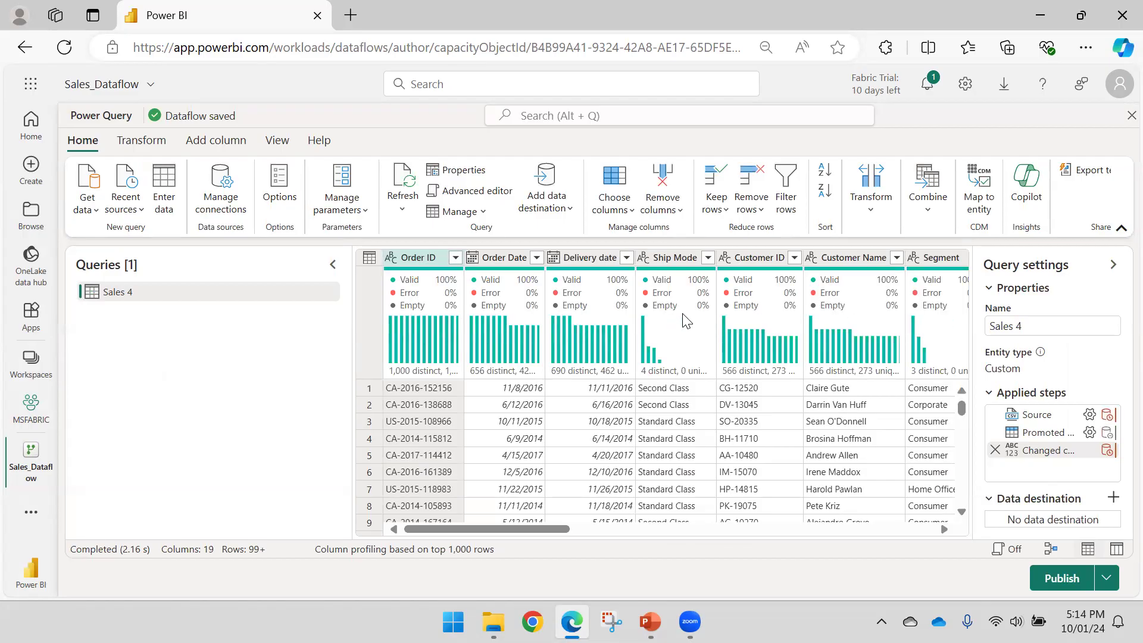
- Open the MSFABRIC workspace of Power BI in a second browser tab
{"action": "left_click", "coordinate": [351, 15]}
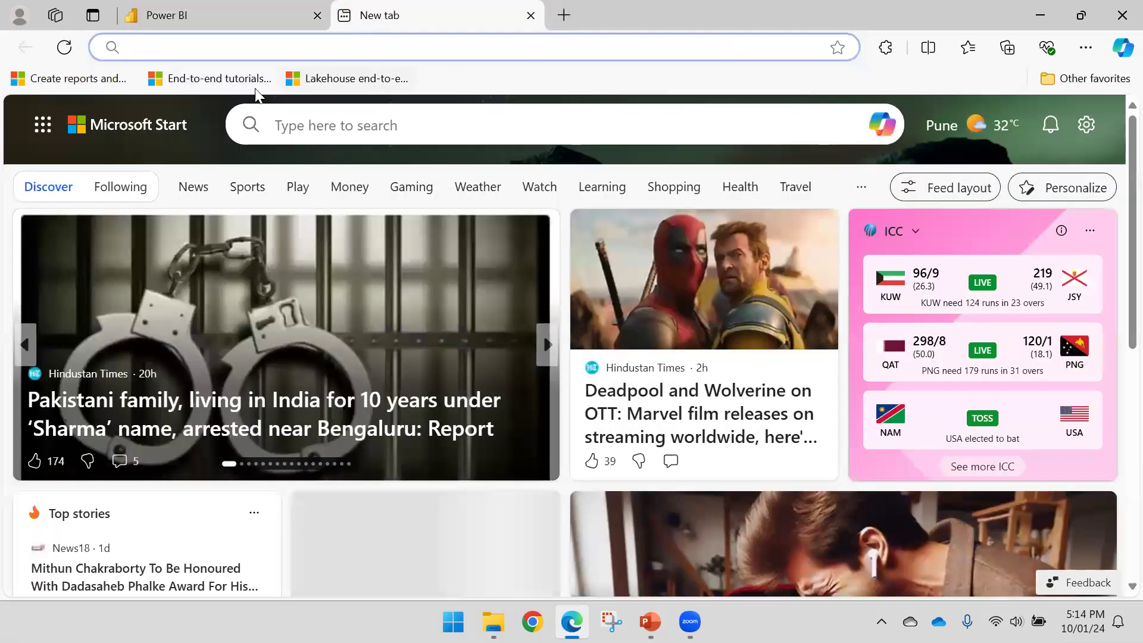
{"action": "left_click", "coordinate": [176, 49]}
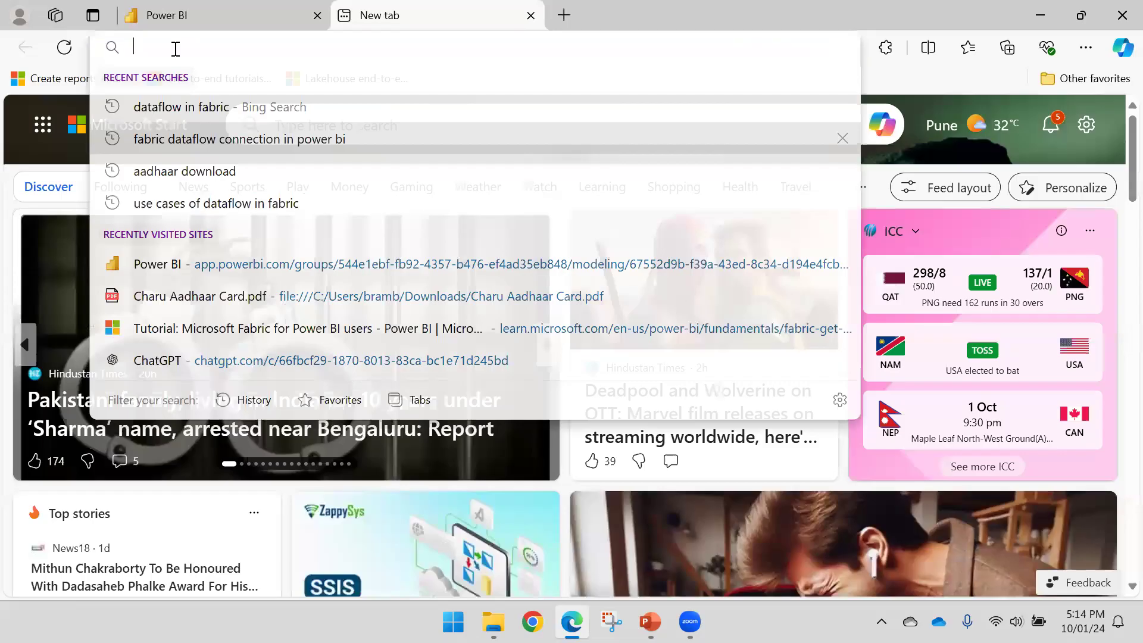
{"action": "type", "text": "ap"}
{"action": "key", "text": "Return"}
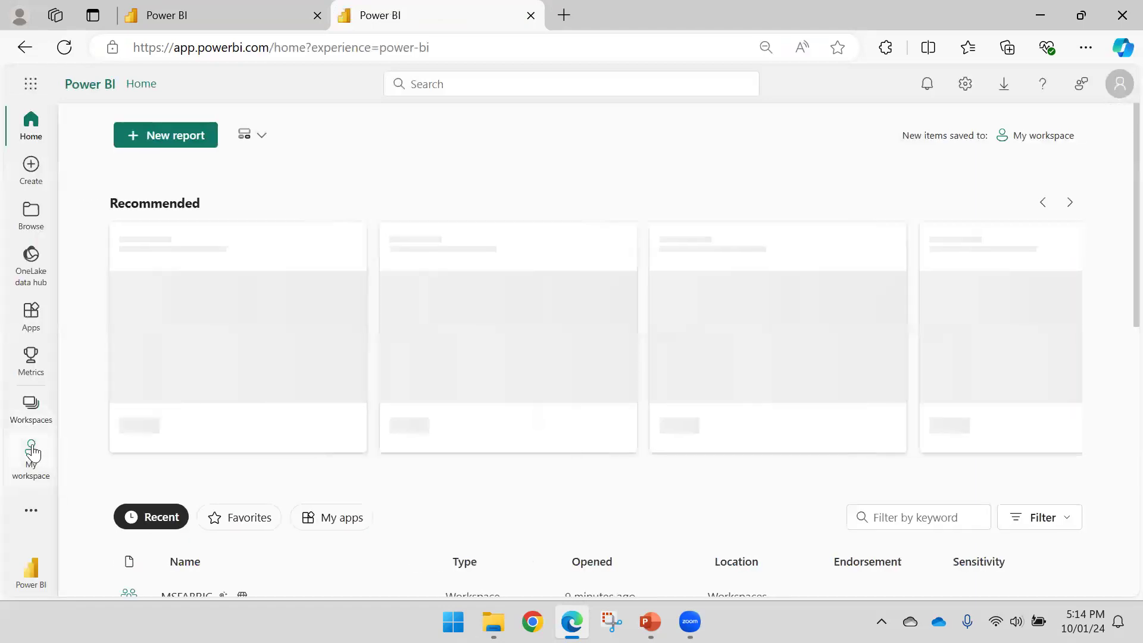
{"action": "left_click", "coordinate": [36, 405]}
{"action": "left_click", "coordinate": [113, 296]}
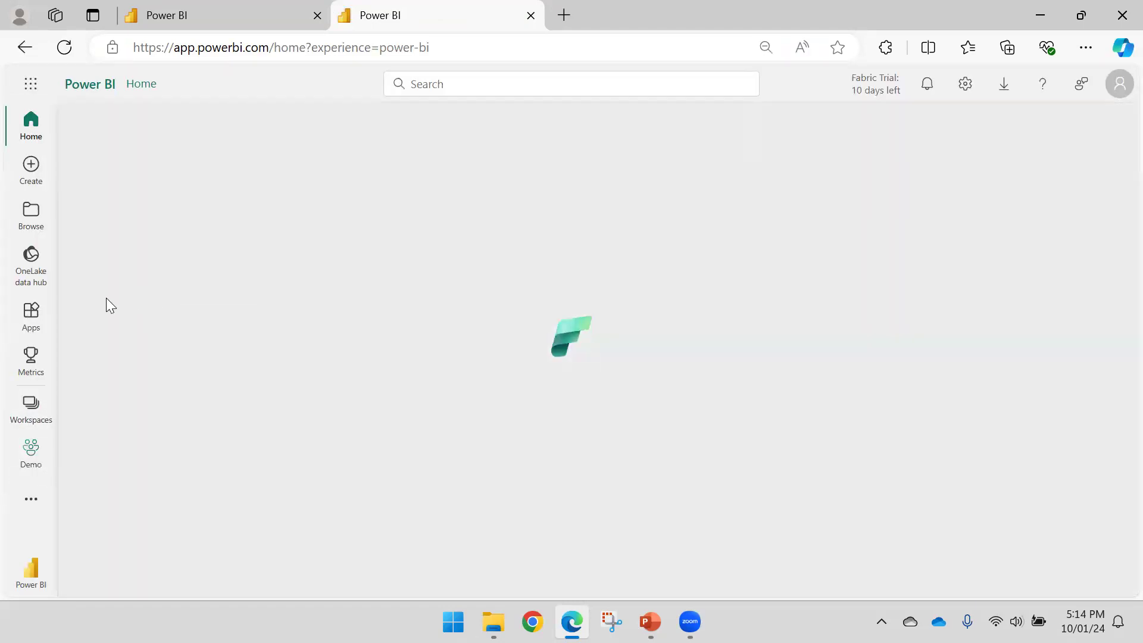
{"action": "left_click", "coordinate": [36, 405]}
{"action": "left_click", "coordinate": [114, 331]}
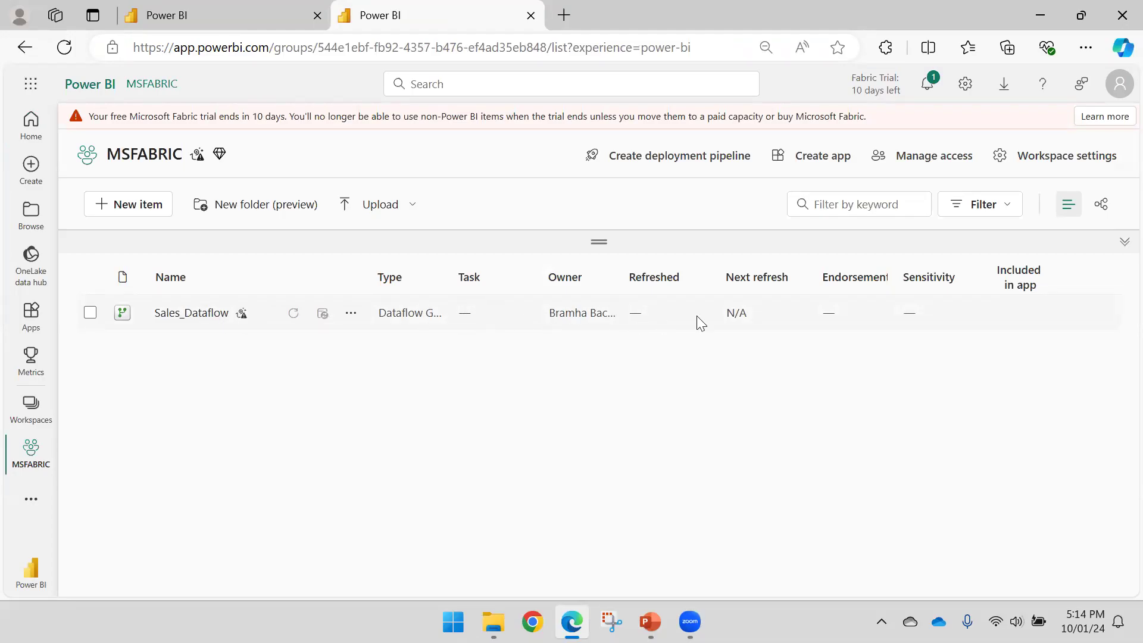
- Examine the actions available for Sales_Dataflow in the workspace's item list
{"action": "left_click", "coordinate": [274, 8]}
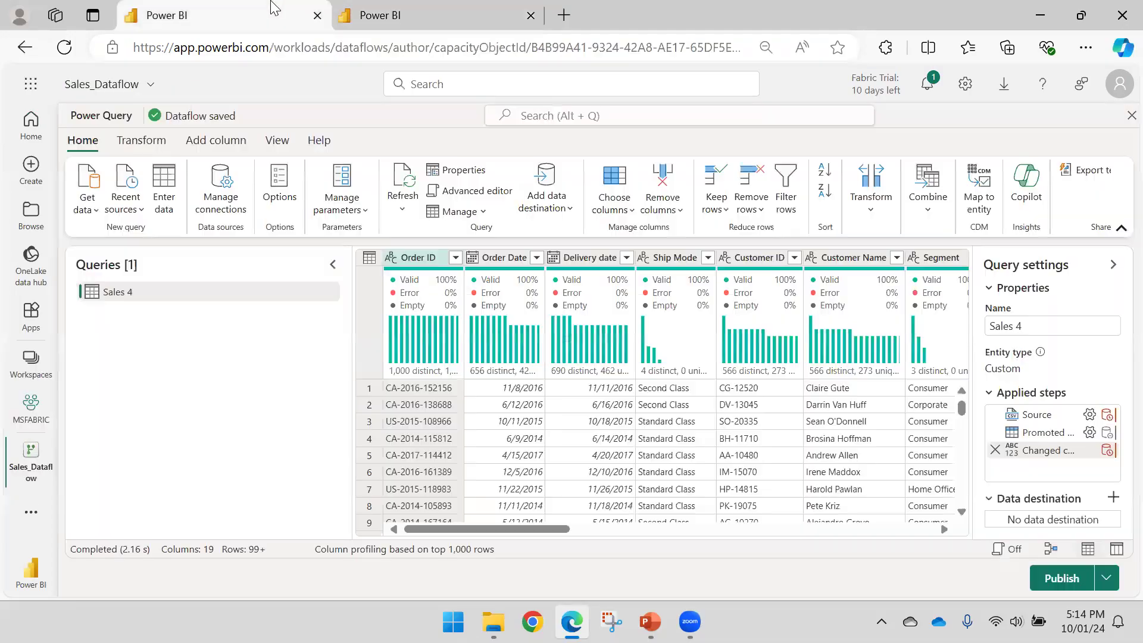
{"action": "left_click", "coordinate": [347, 8]}
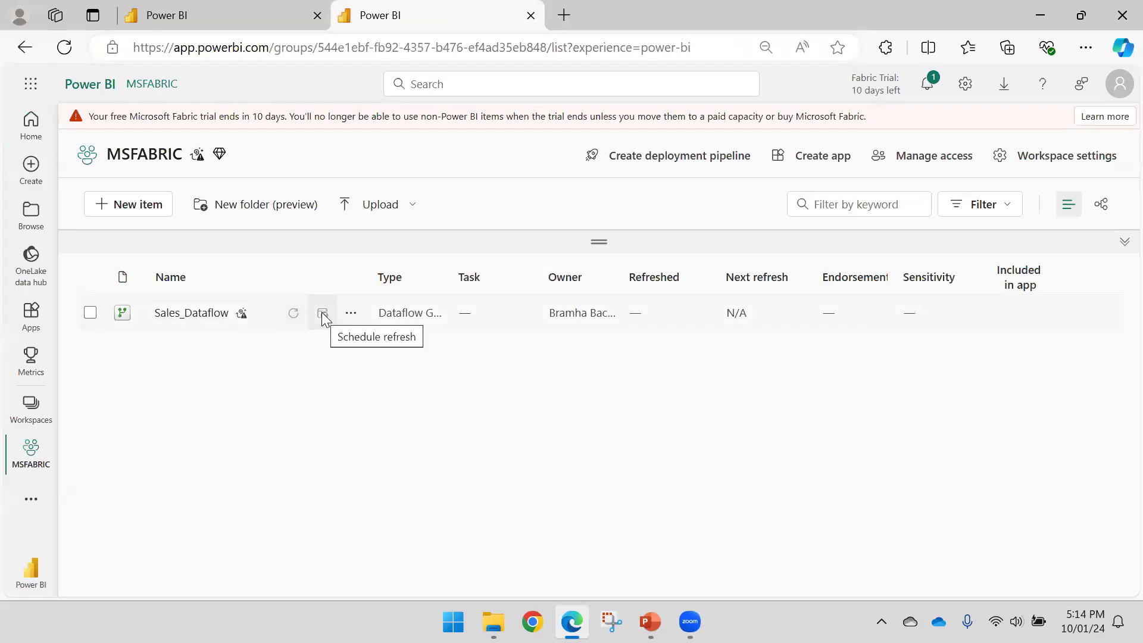
{"action": "left_click", "coordinate": [350, 311]}
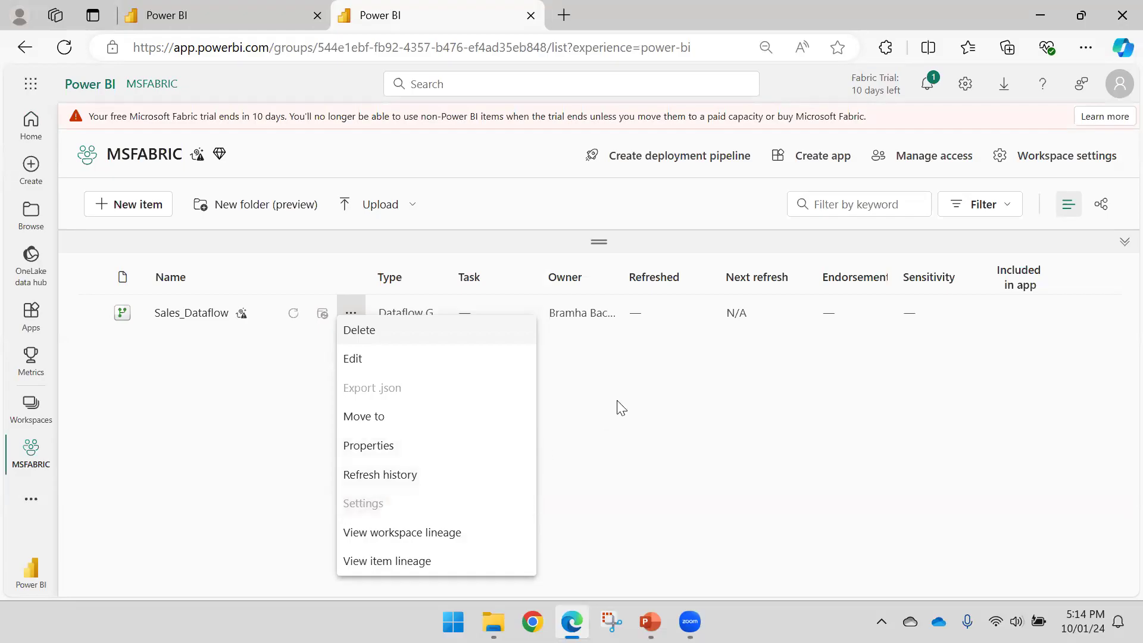
{"action": "left_click", "coordinate": [292, 409]}
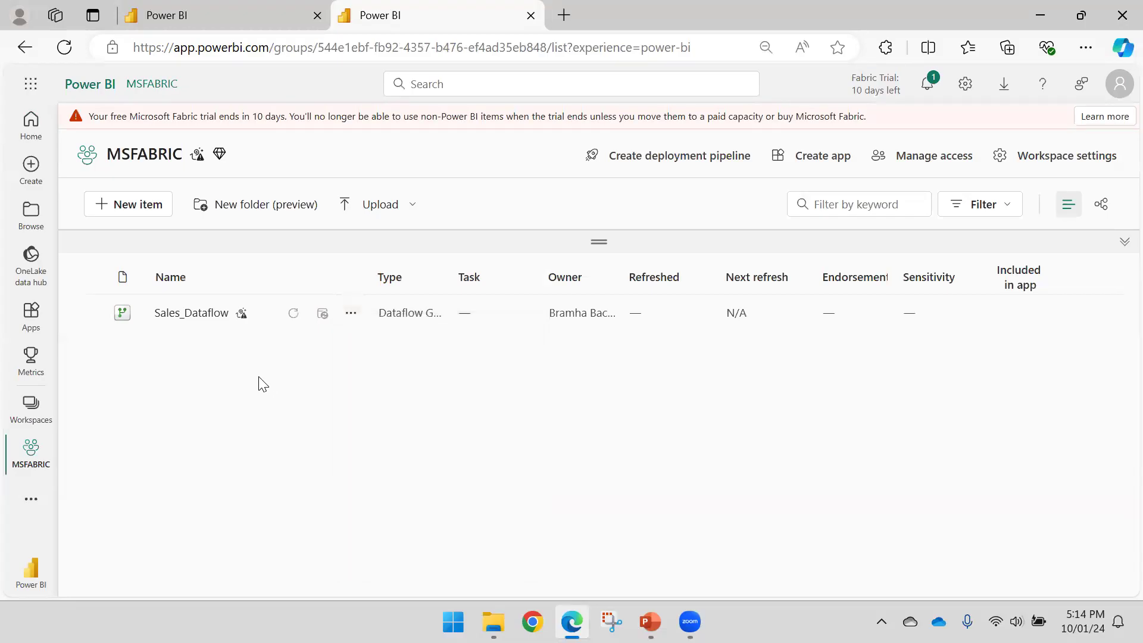
- Return to the Sales_Dataflow editor and examine the column profile and filter options of the Order Date column
{"action": "left_click", "coordinate": [229, 8]}
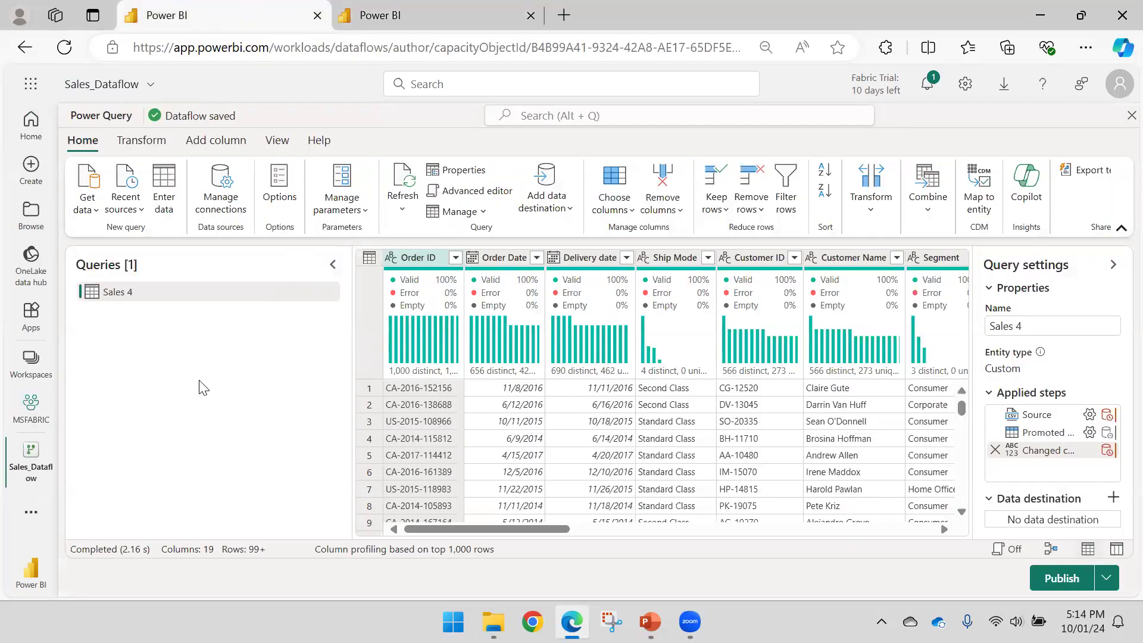
{"action": "left_click_drag", "start_coordinate": [484, 526], "coordinate": [419, 523]}
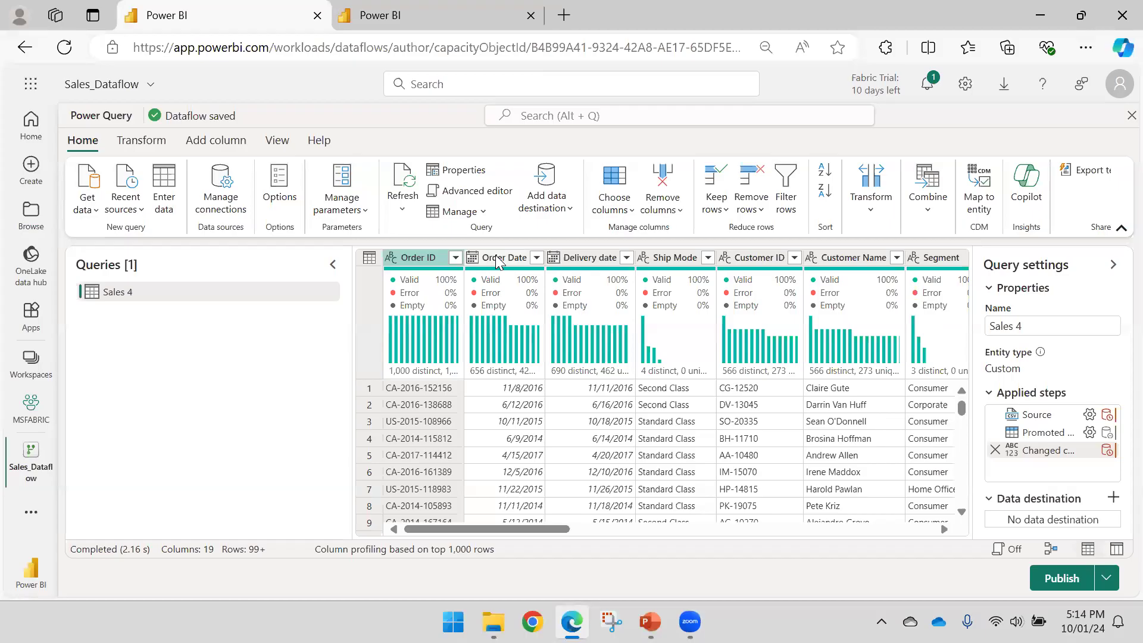
{"action": "left_click", "coordinate": [495, 257]}
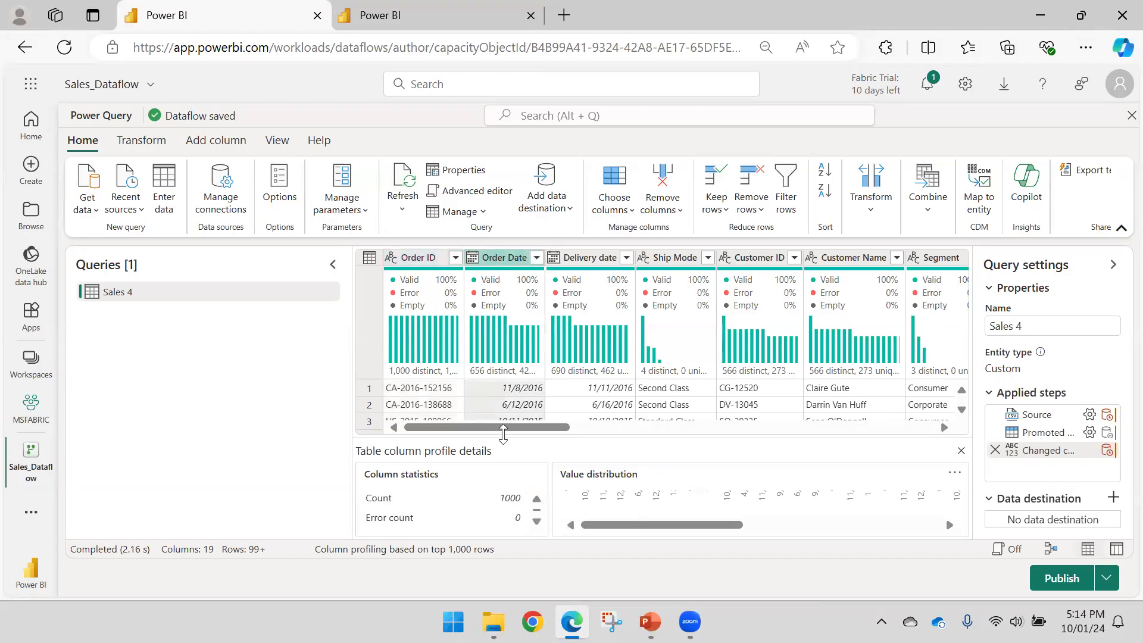
{"action": "left_click_drag", "start_coordinate": [505, 437], "coordinate": [505, 459]}
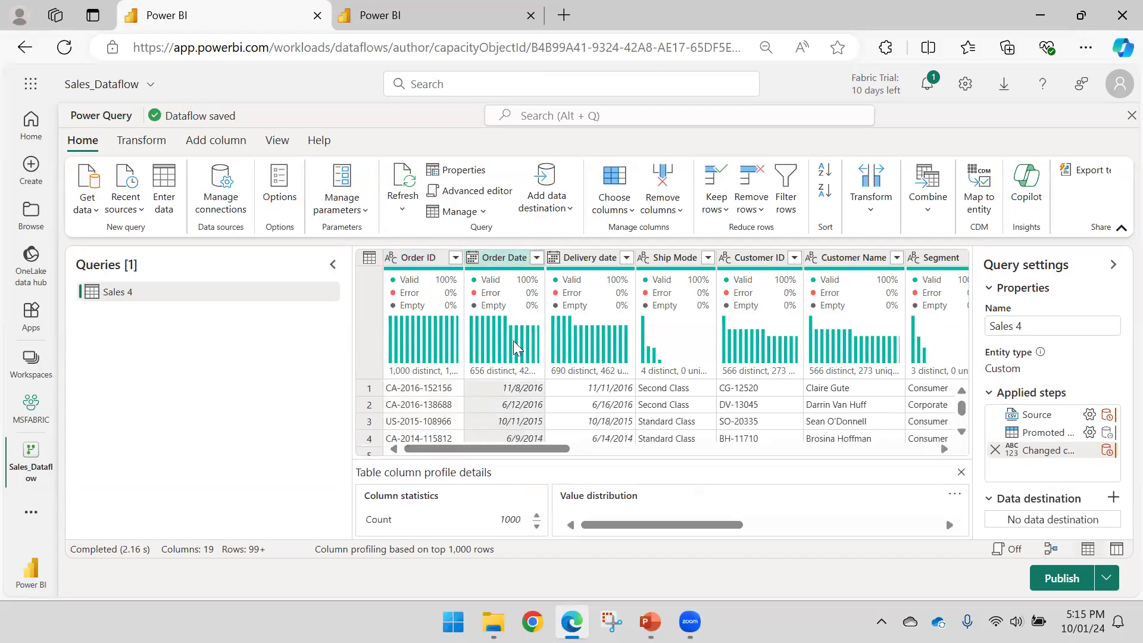
{"action": "left_click", "coordinate": [537, 258]}
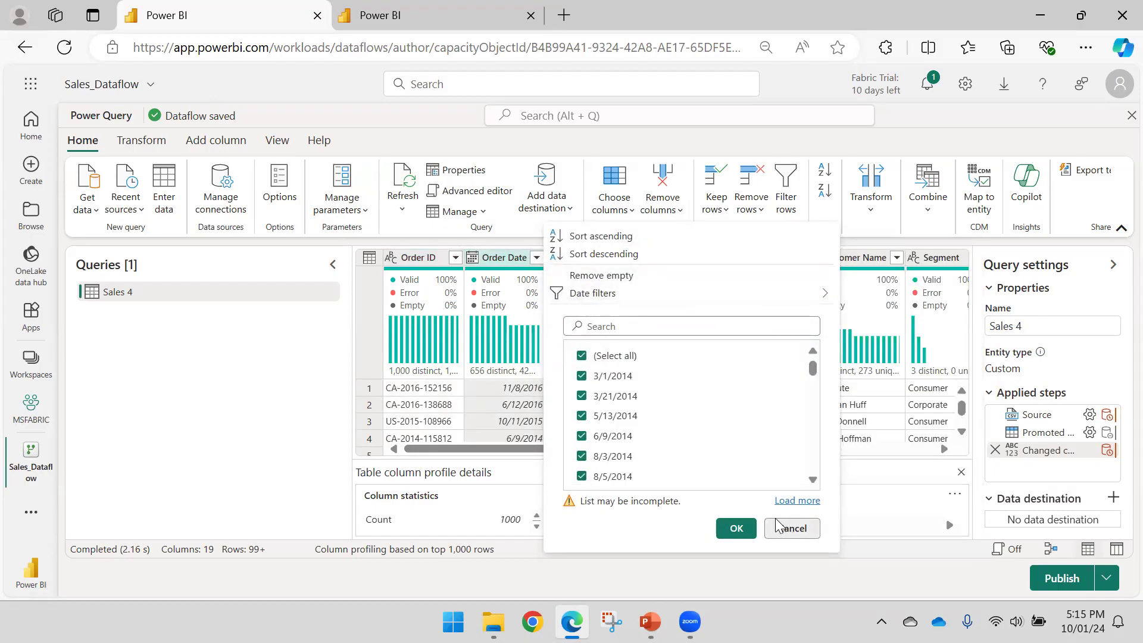
{"action": "left_click", "coordinate": [792, 528]}
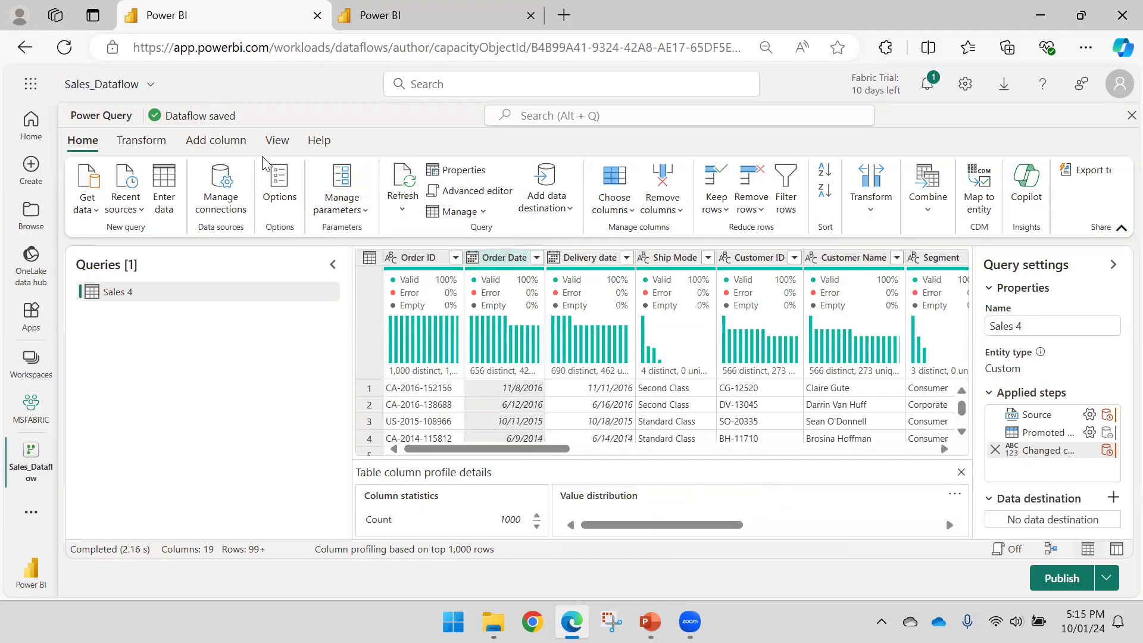
- Examine the date transformations and data types available for the Order Date column
{"action": "left_click", "coordinate": [158, 146]}
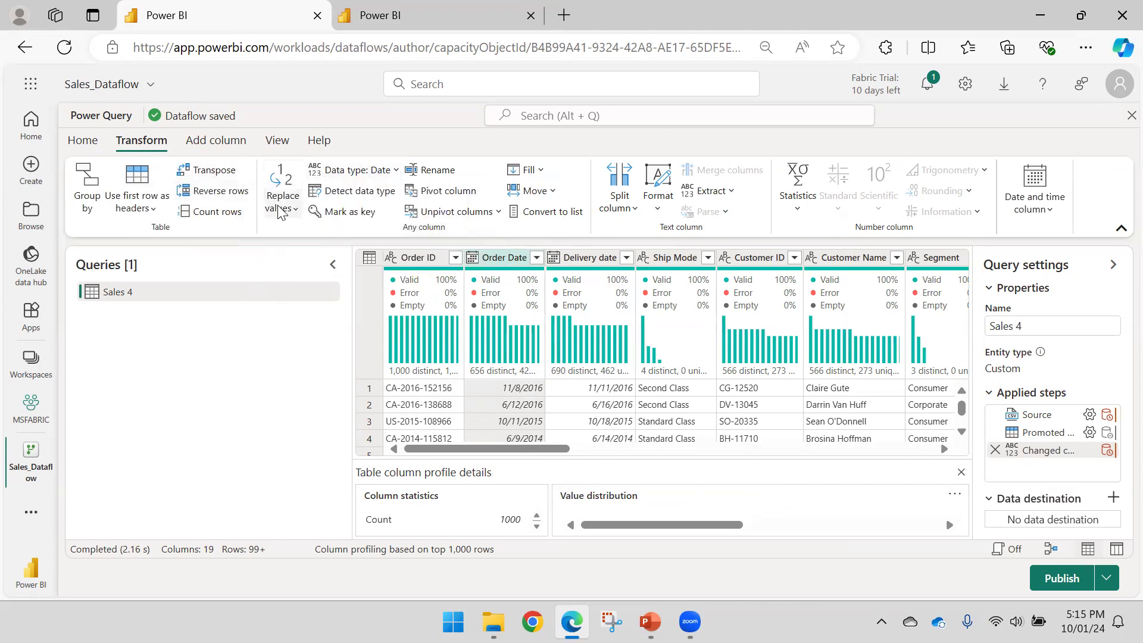
{"action": "left_click", "coordinate": [214, 146]}
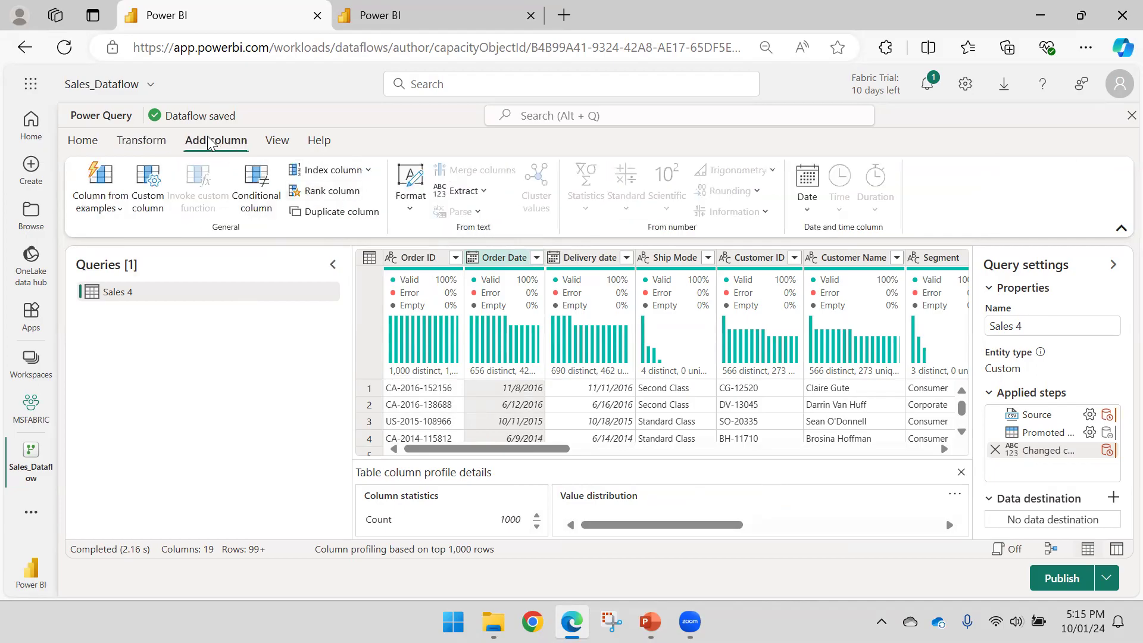
{"action": "left_click", "coordinate": [152, 143]}
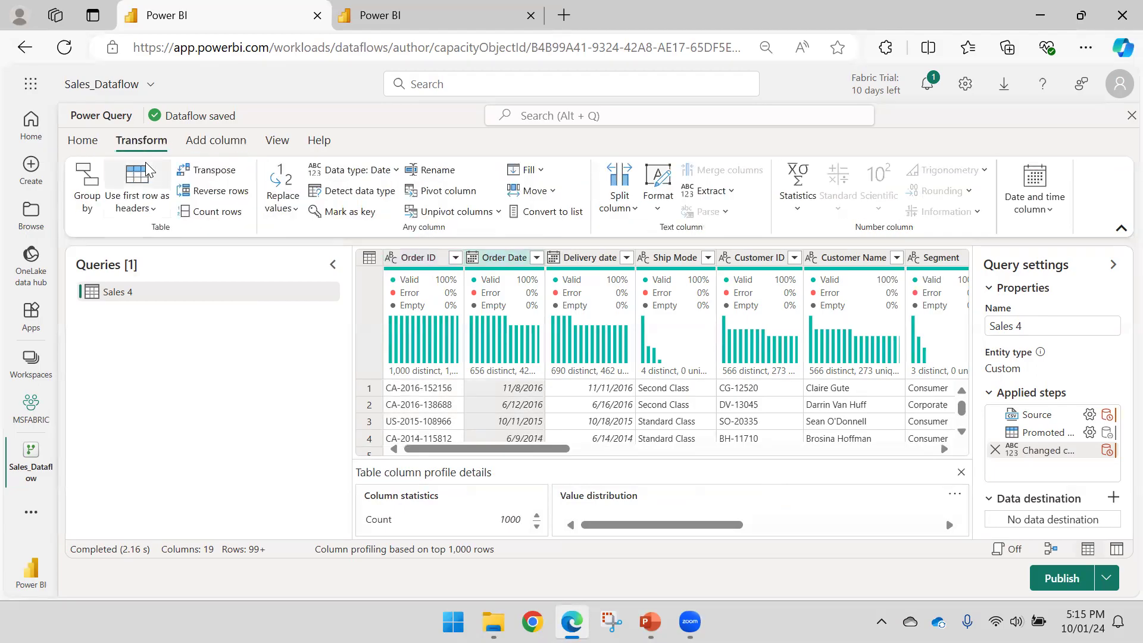
{"action": "left_click", "coordinate": [1036, 210]}
{"action": "left_click", "coordinate": [974, 275]}
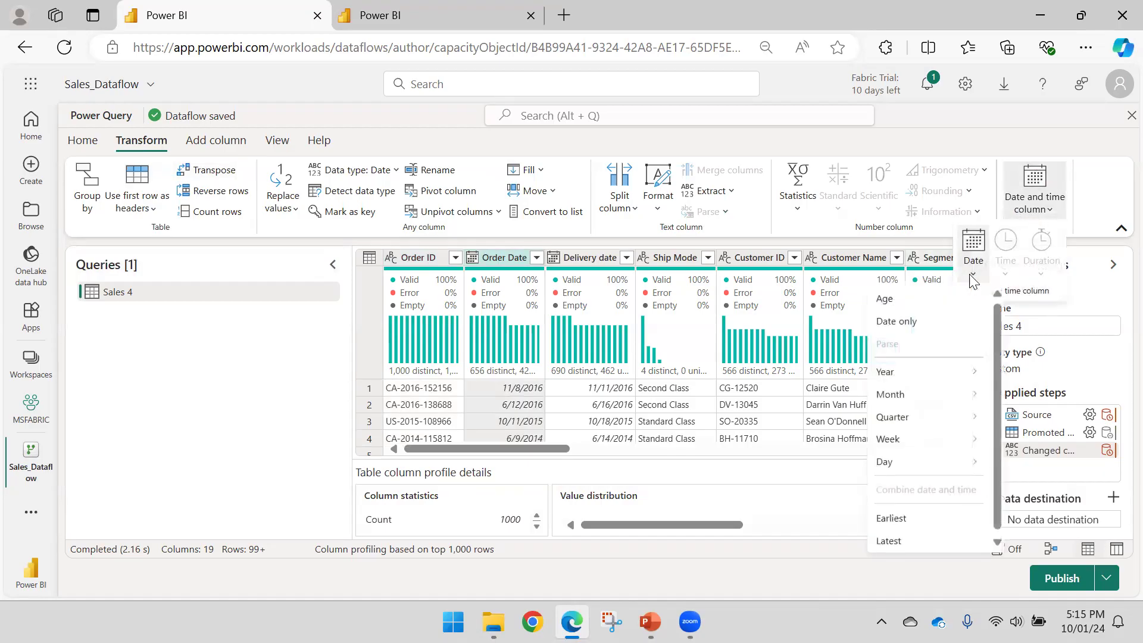
{"action": "left_click", "coordinate": [202, 362]}
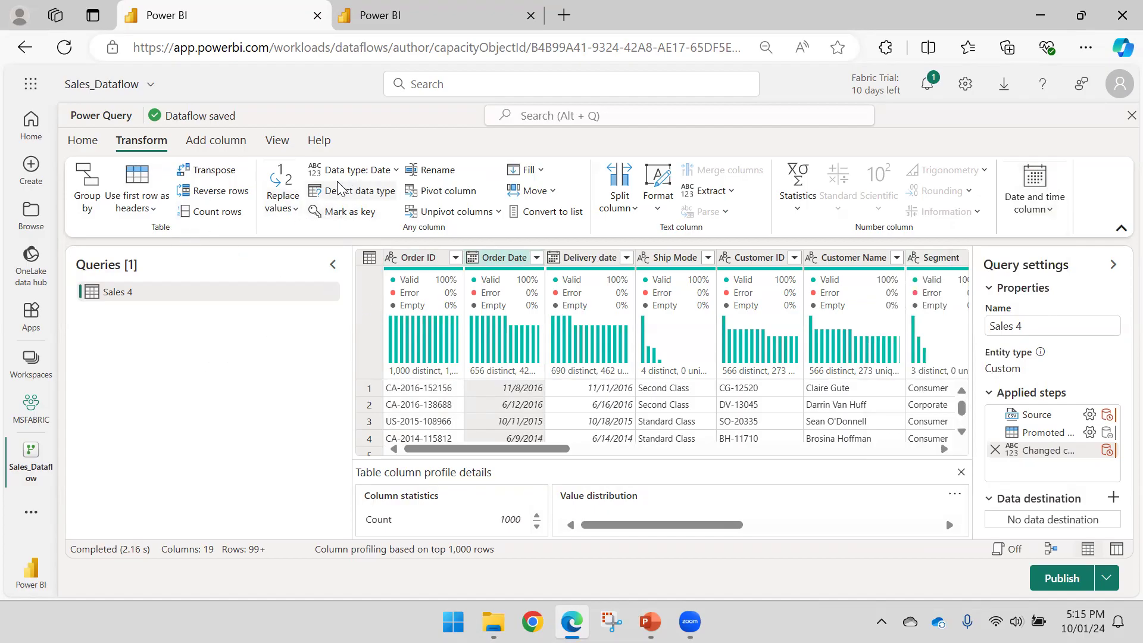
{"action": "left_click", "coordinate": [396, 171]}
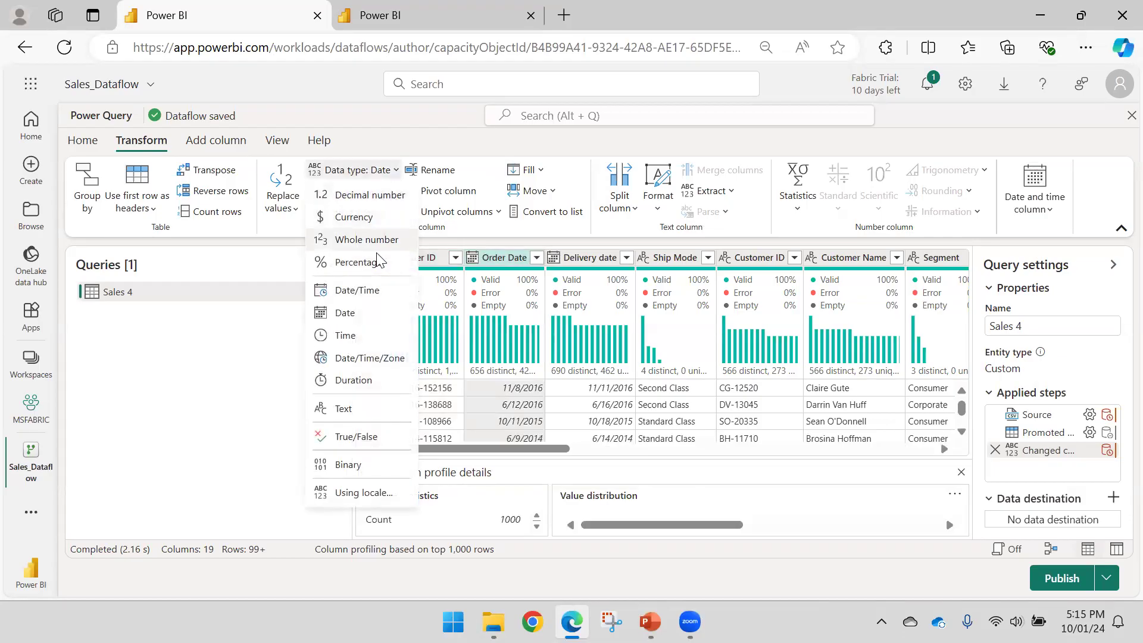
{"action": "mouse_move", "coordinate": [474, 305]}
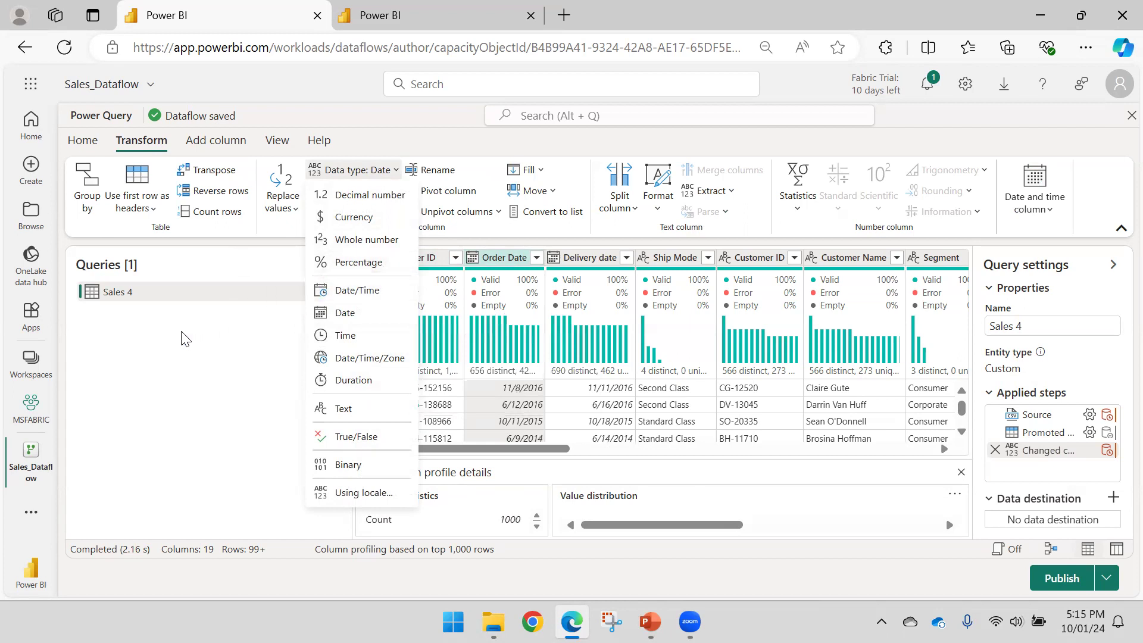
{"action": "left_click", "coordinate": [154, 364]}
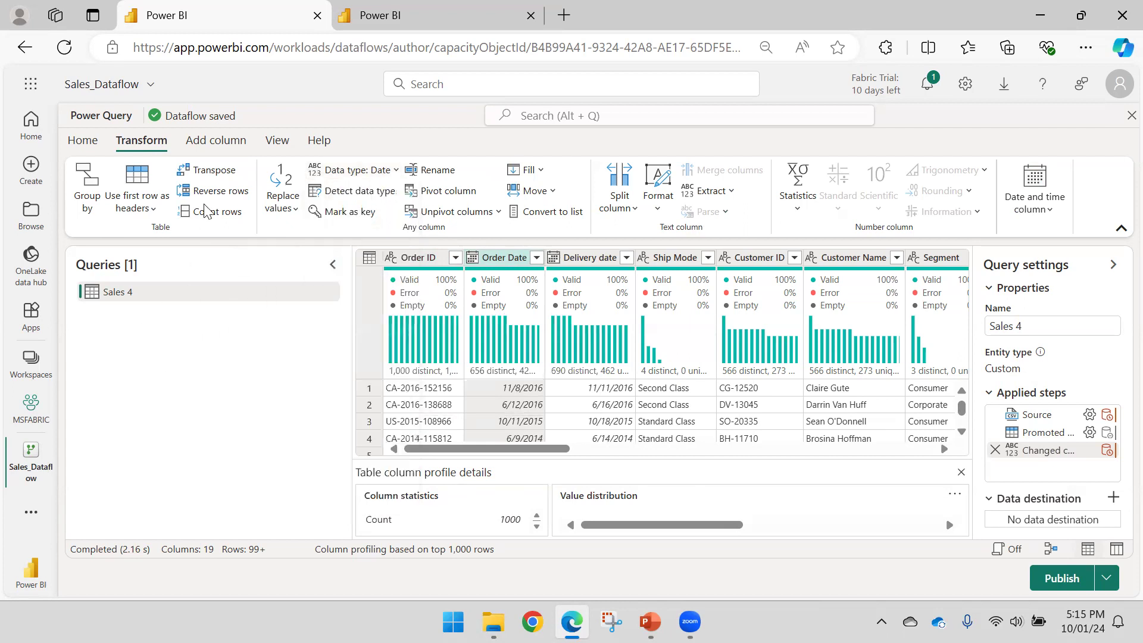
- Start a column from examples based on the selected Order Date column and review the suggested first-row values
{"action": "left_click", "coordinate": [213, 143]}
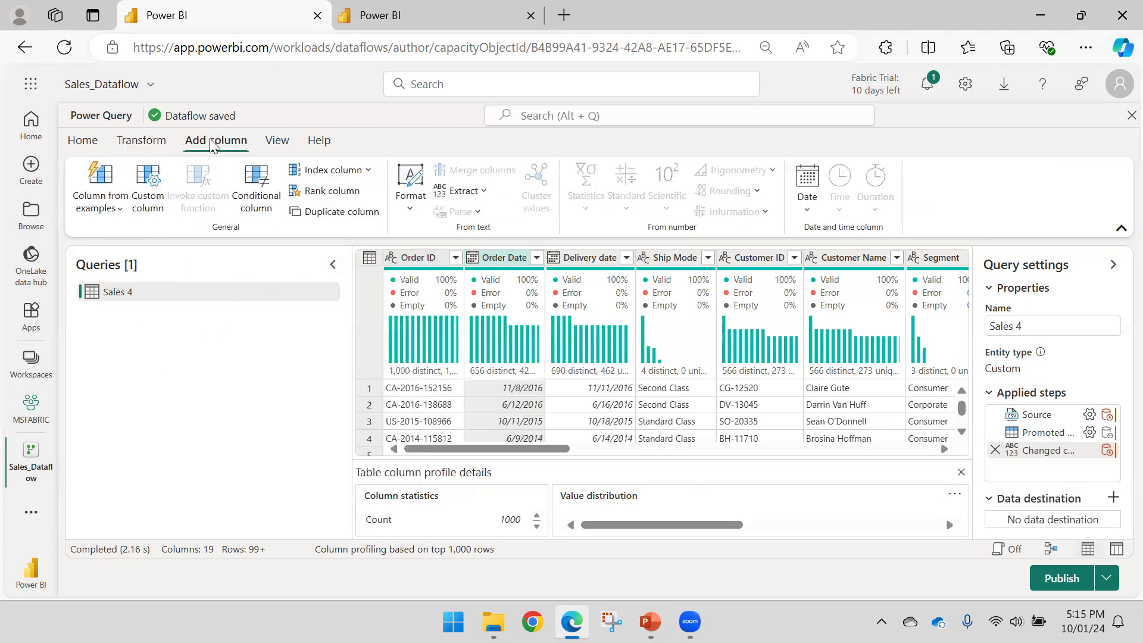
{"action": "left_click", "coordinate": [111, 212]}
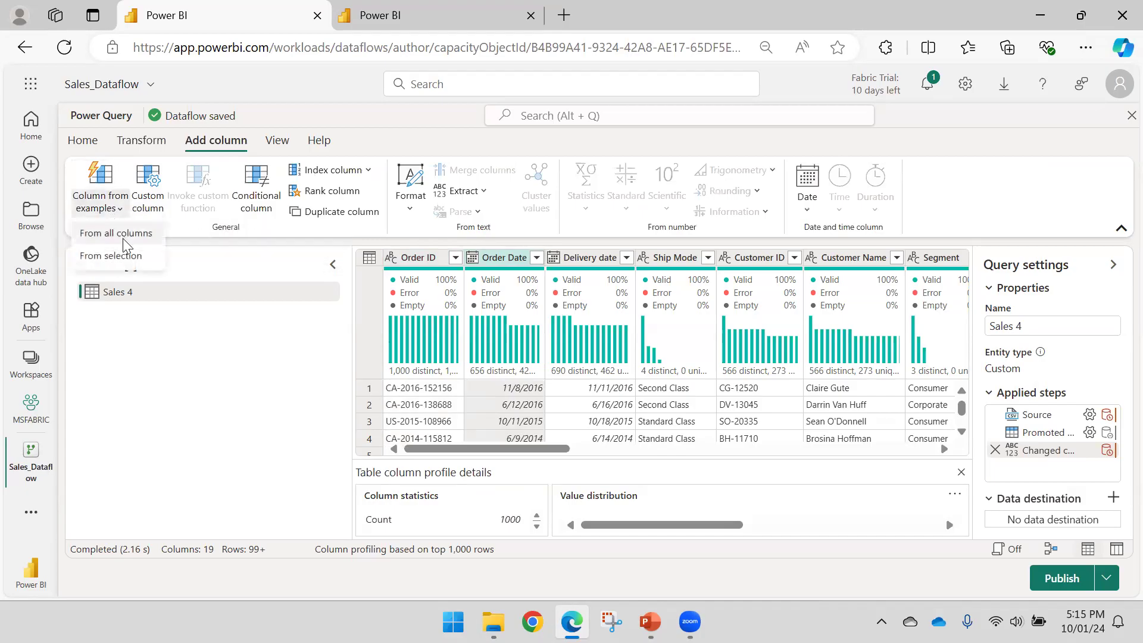
{"action": "left_click", "coordinate": [118, 258]}
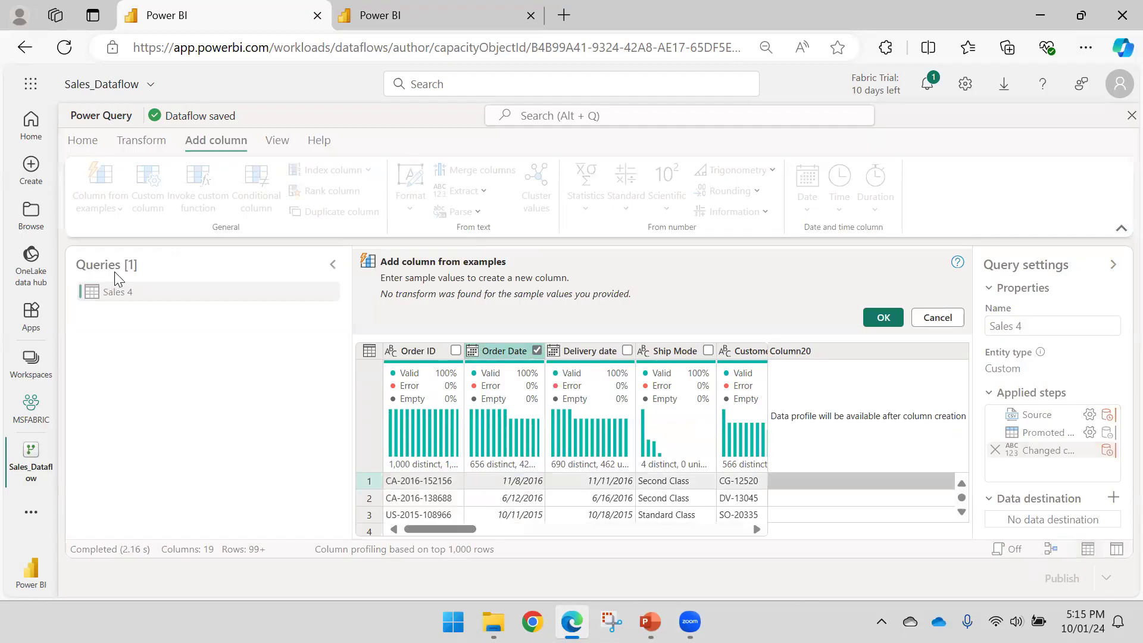
{"action": "left_click", "coordinate": [788, 481]}
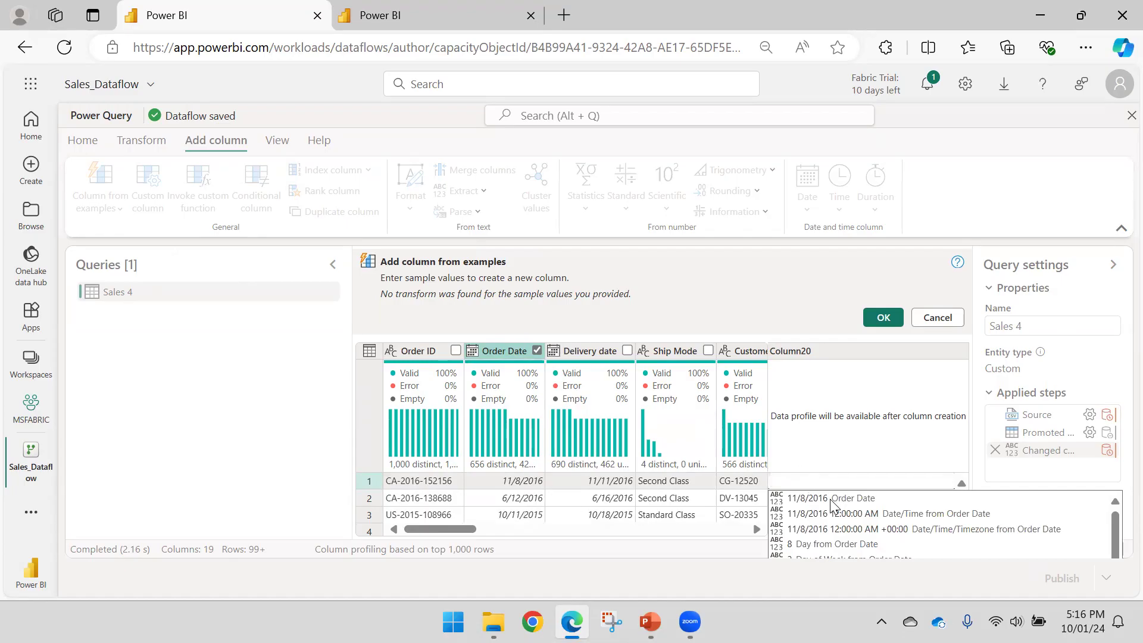
{"action": "scroll", "coordinate": [832, 503], "scroll_direction": "down", "scroll_amount": 5}
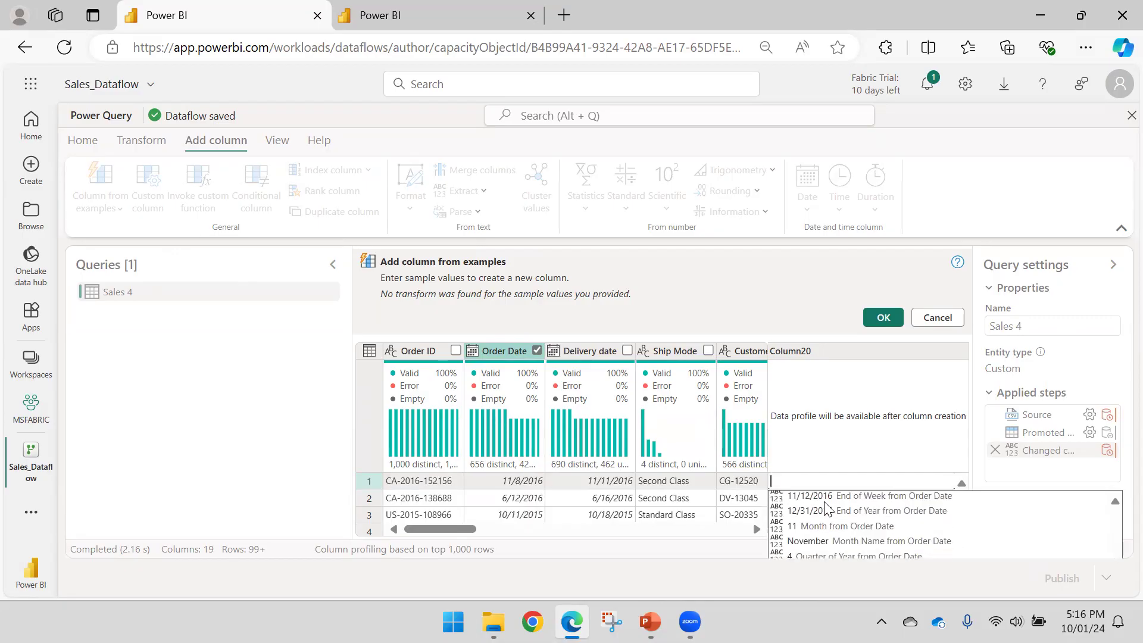
- Try 8-Nov-2016 as the first row's sample value for the new column
{"action": "type", "text": "-Nov-"}
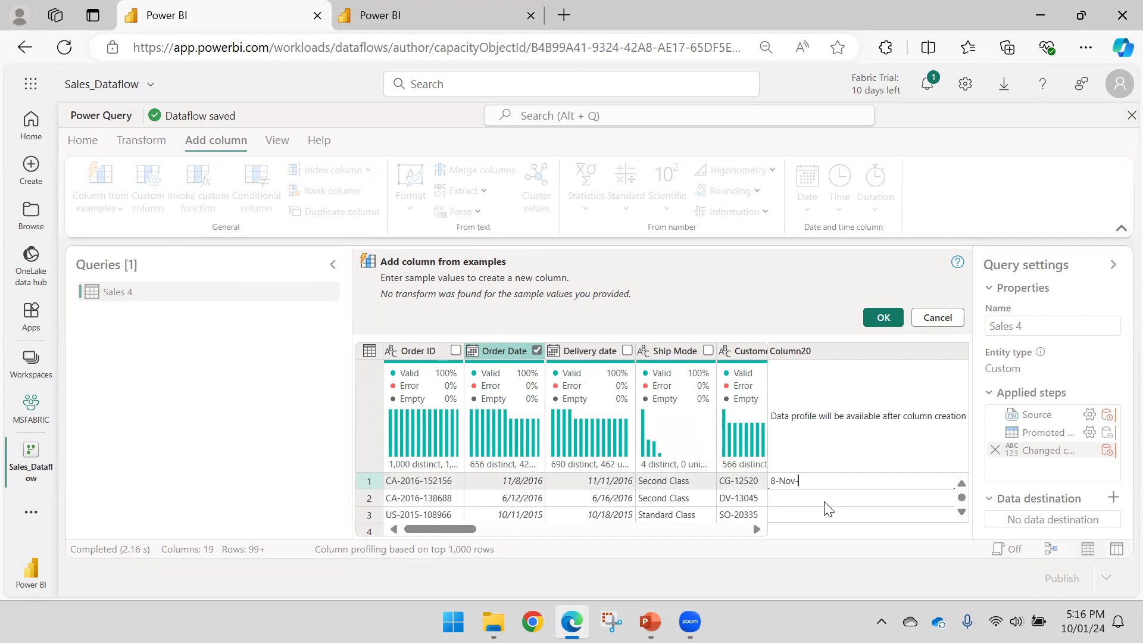
{"action": "type", "text": "2016"}
{"action": "left_click", "coordinate": [824, 501]}
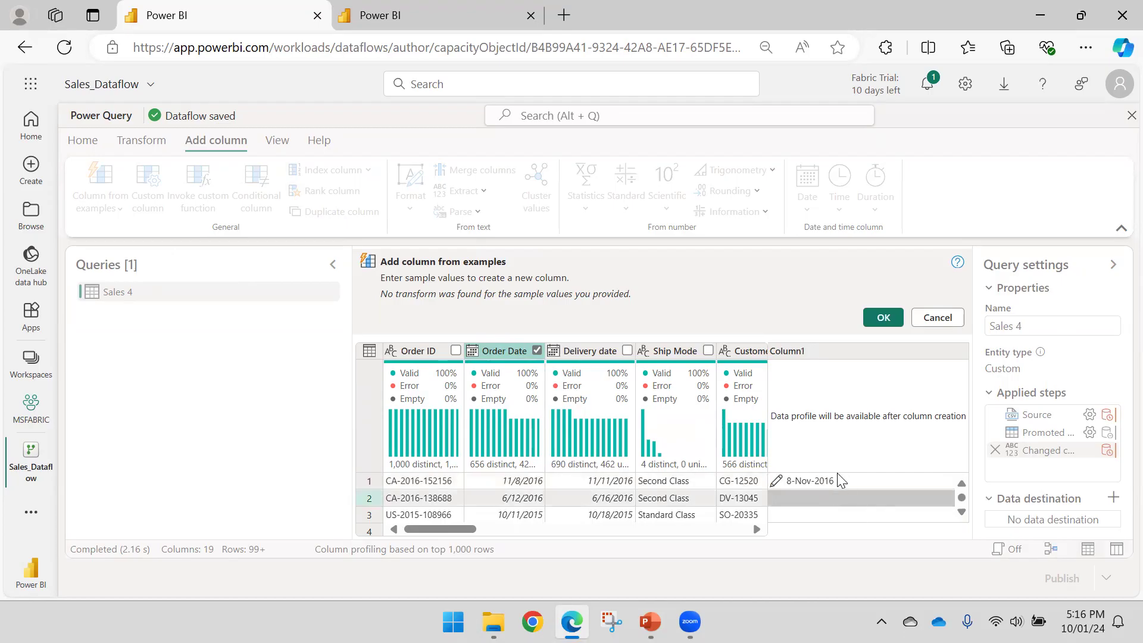
- Replace the first row's sample value with 2016 and add the resulting column of order years to the query
{"action": "left_click", "coordinate": [776, 484]}
{"action": "left_click", "coordinate": [782, 481]}
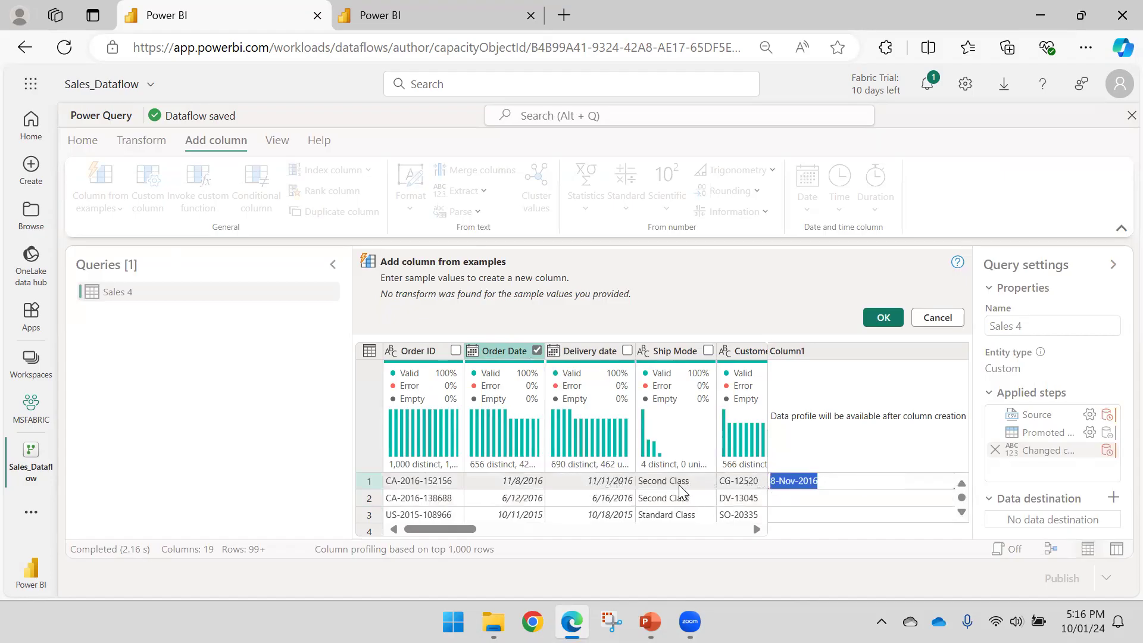
{"action": "key", "text": "BackSpace"}
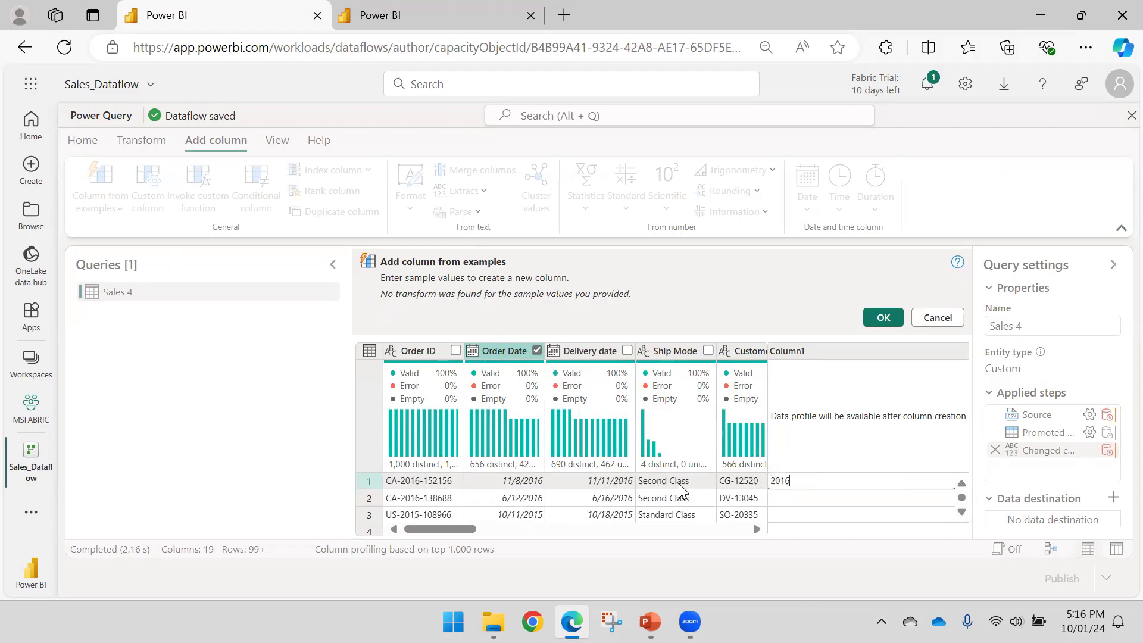
{"action": "key", "text": "Return"}
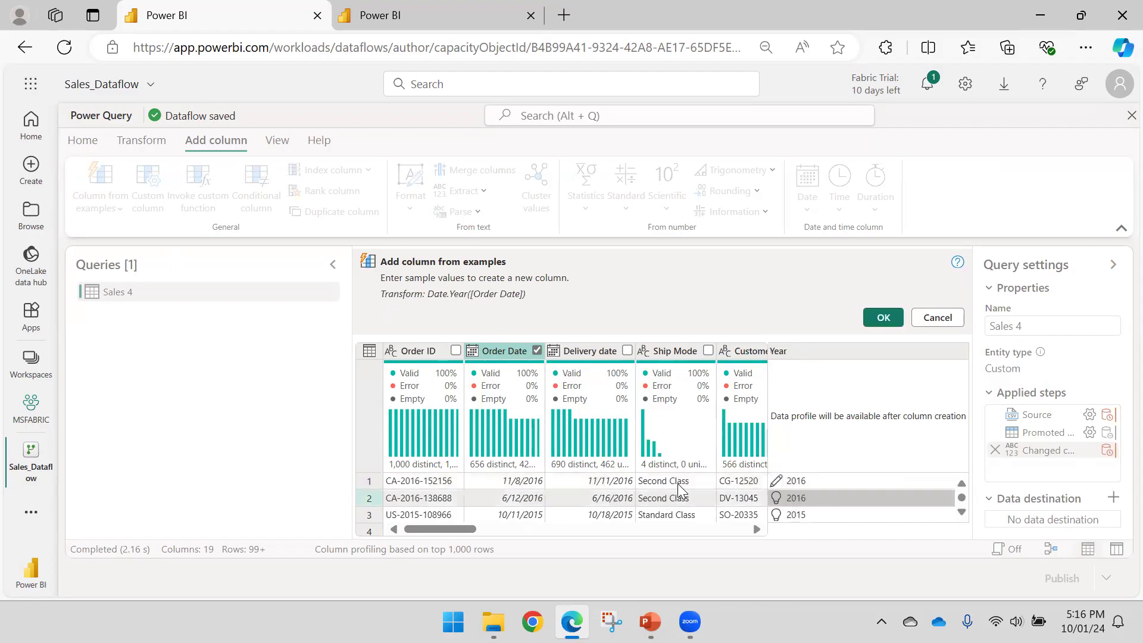
{"action": "scroll", "coordinate": [798, 507], "scroll_direction": "down", "scroll_amount": 1}
{"action": "scroll", "coordinate": [797, 507], "scroll_direction": "down", "scroll_amount": 4}
{"action": "scroll", "coordinate": [804, 503], "scroll_direction": "up", "scroll_amount": 5}
{"action": "left_click", "coordinate": [884, 317]}
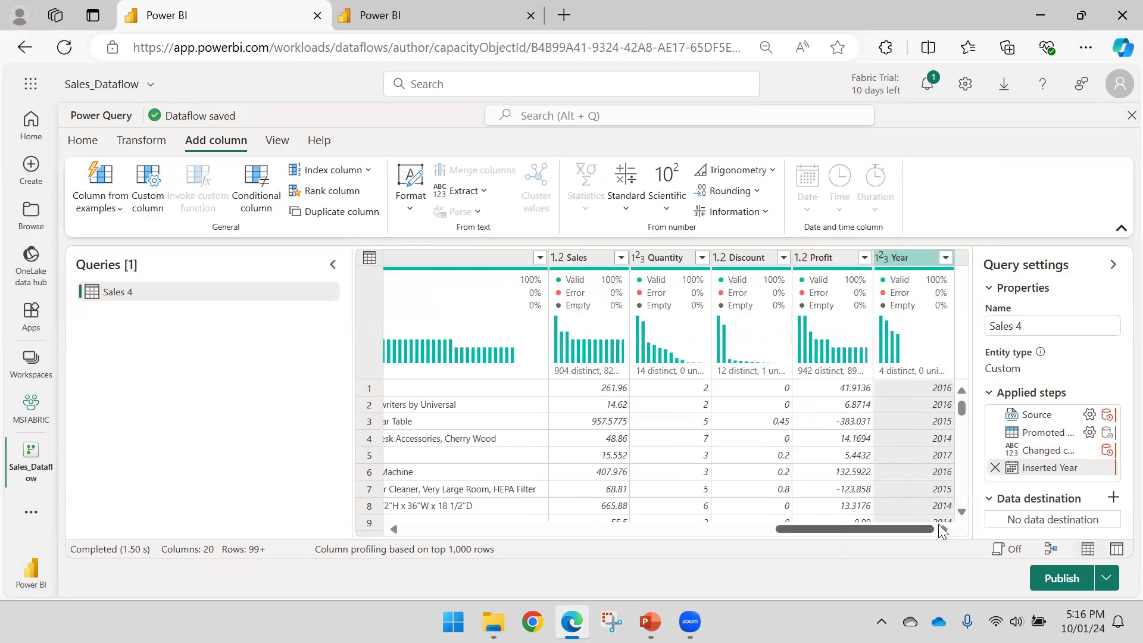
- Rename the query to Sales
{"action": "left_click_drag", "start_coordinate": [916, 528], "coordinate": [441, 530]}
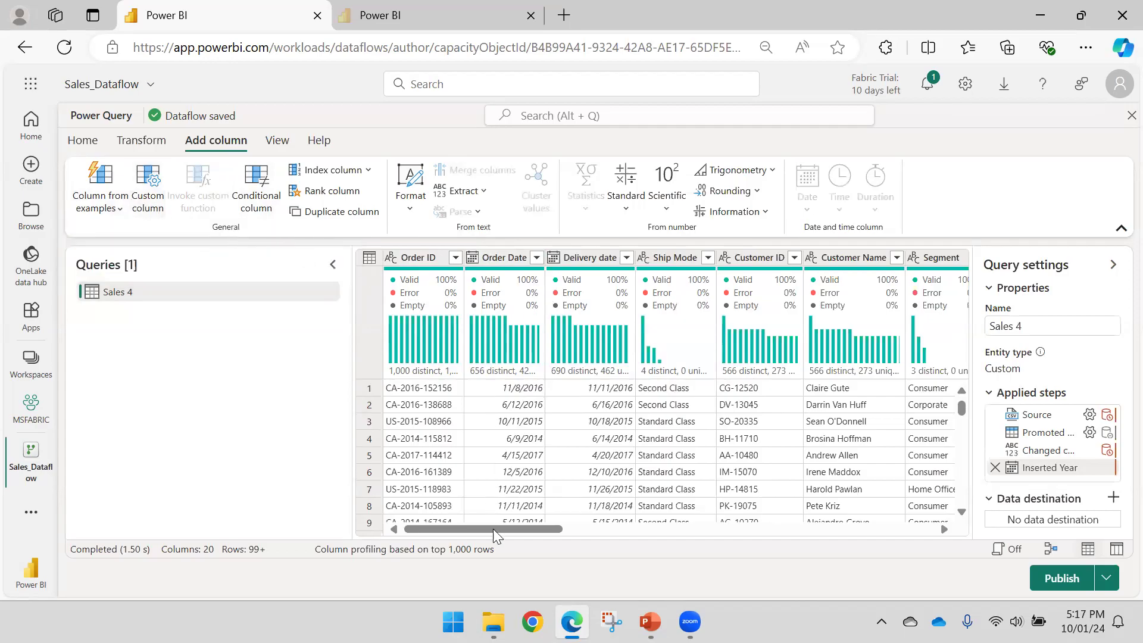
{"action": "left_click_drag", "start_coordinate": [498, 529], "coordinate": [355, 530]}
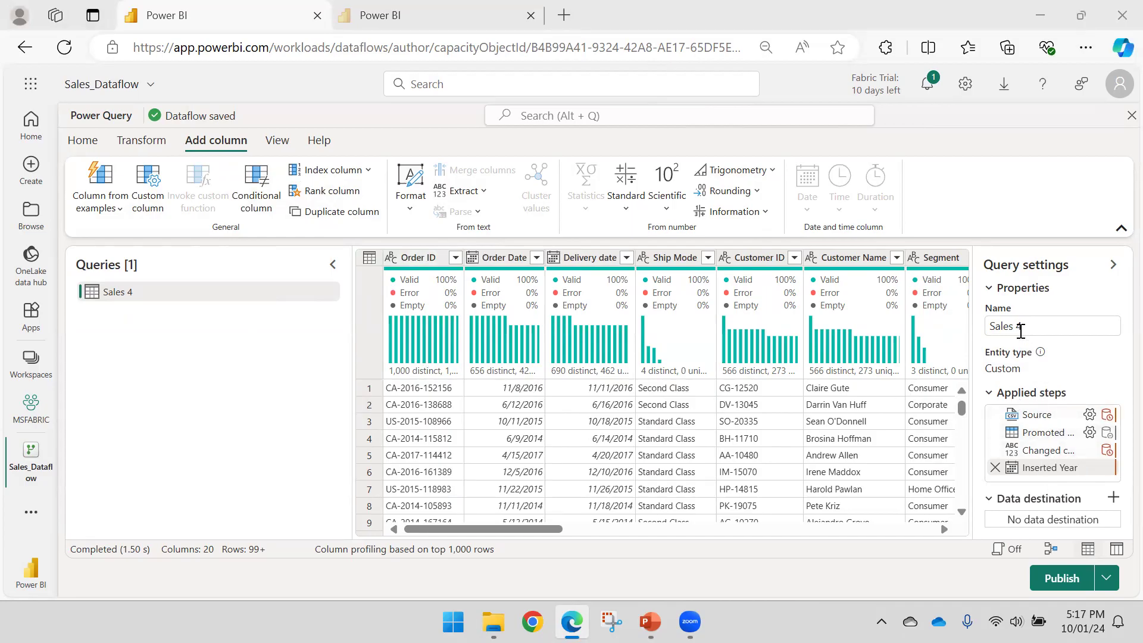
{"action": "left_click_drag", "start_coordinate": [1022, 324], "coordinate": [973, 325]}
{"action": "left_click", "coordinate": [1049, 326]}
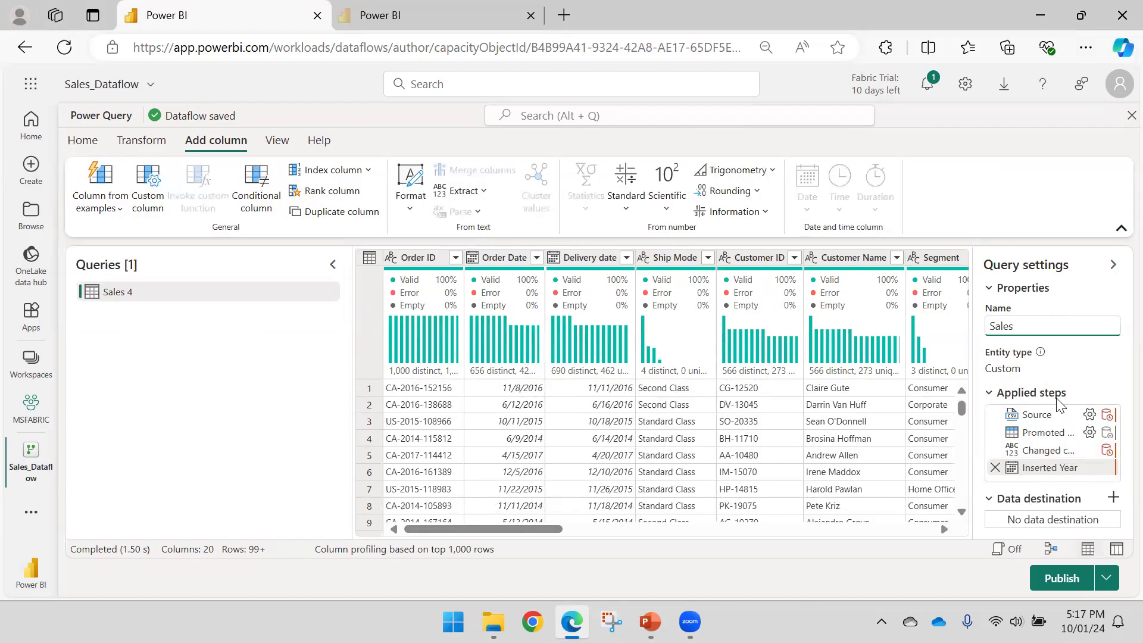
{"action": "left_click", "coordinate": [131, 141]}
- Look through the data sources available for a new query and close the selection without choosing one
{"action": "left_click", "coordinate": [95, 144]}
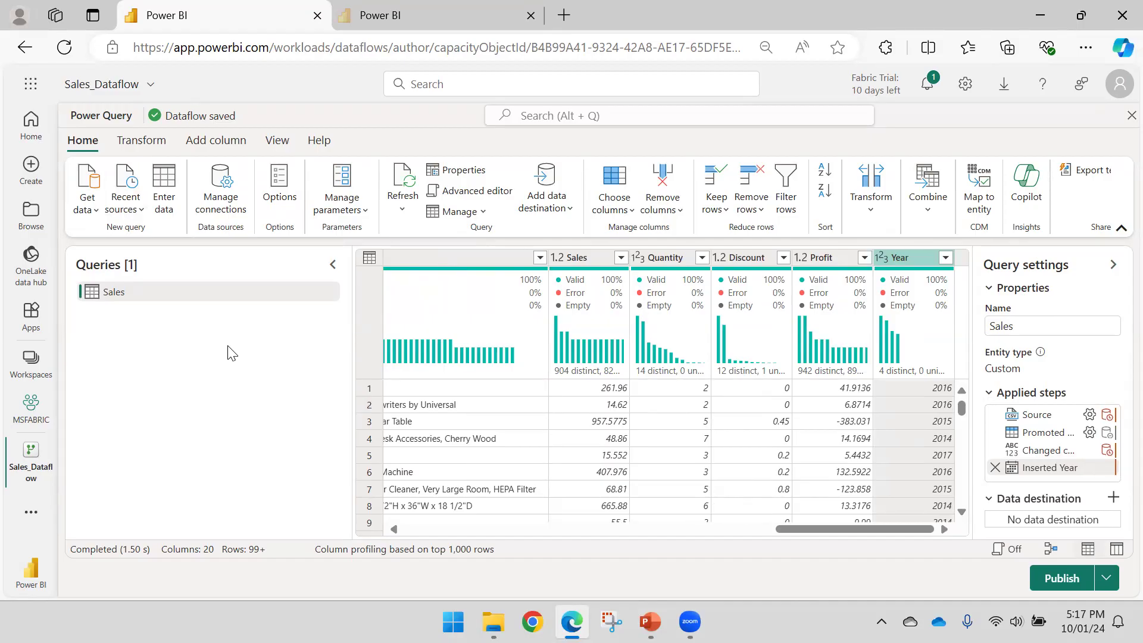
{"action": "left_click", "coordinate": [88, 199]}
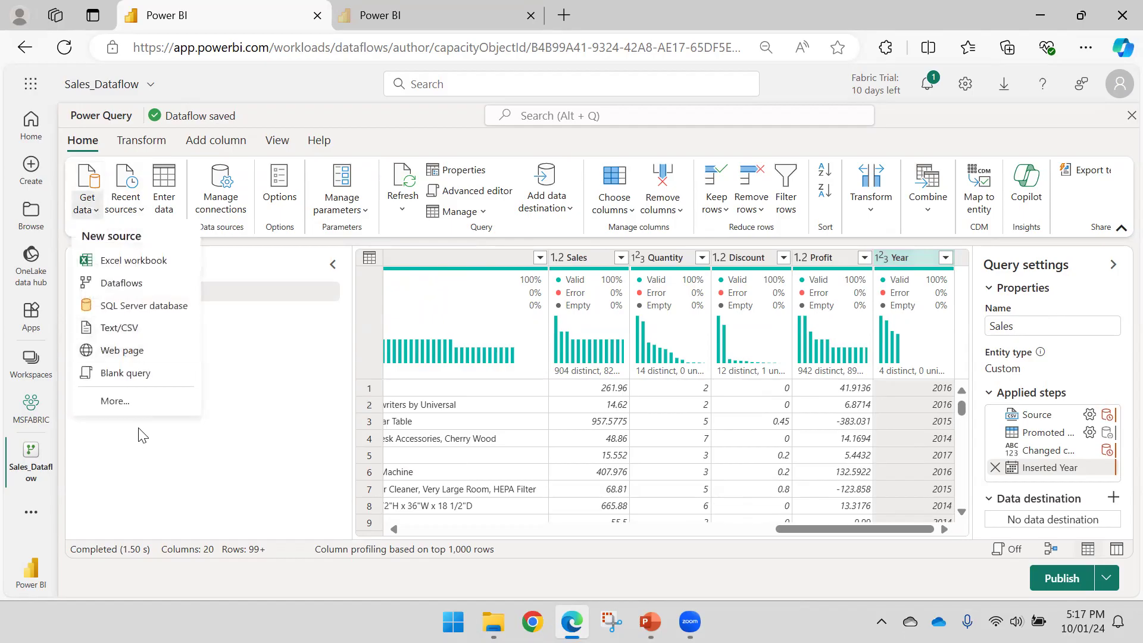
{"action": "left_click", "coordinate": [133, 402]}
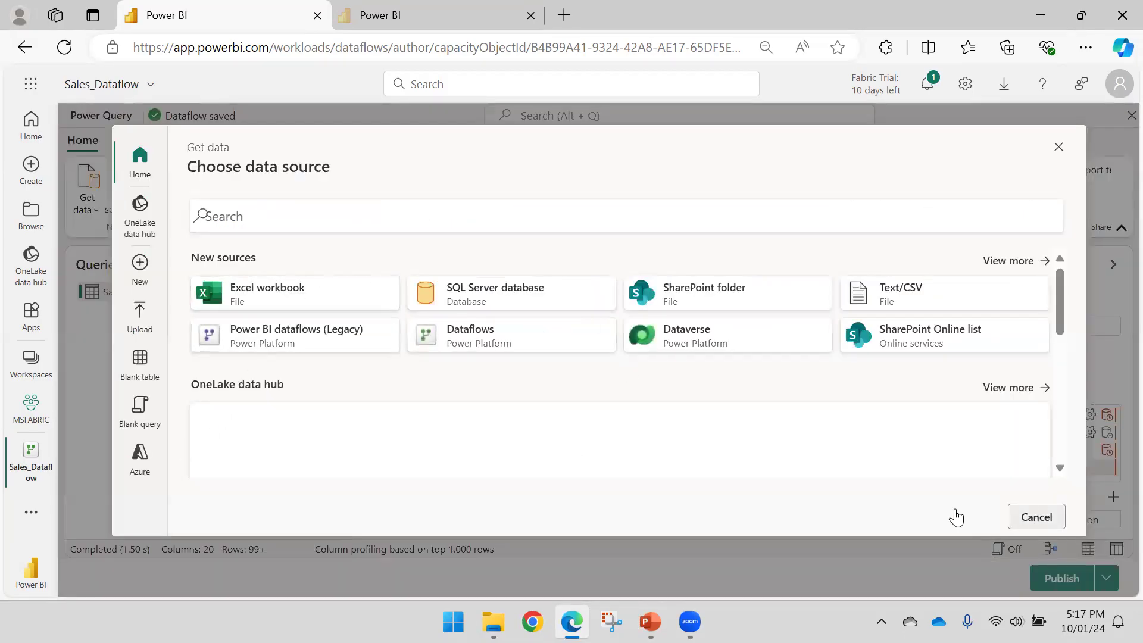
{"action": "left_click", "coordinate": [1036, 517]}
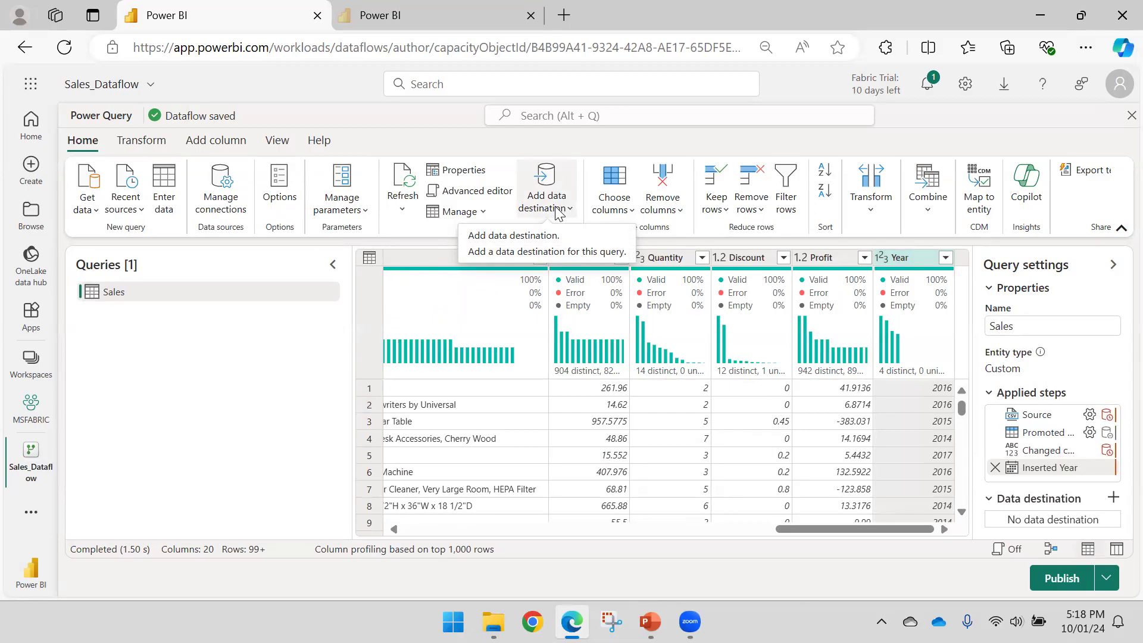
- Create a lakehouse named SalesLakehouse in the MSFABRIC workspace, without lakehouse schemas
{"action": "left_click", "coordinate": [380, 13]}
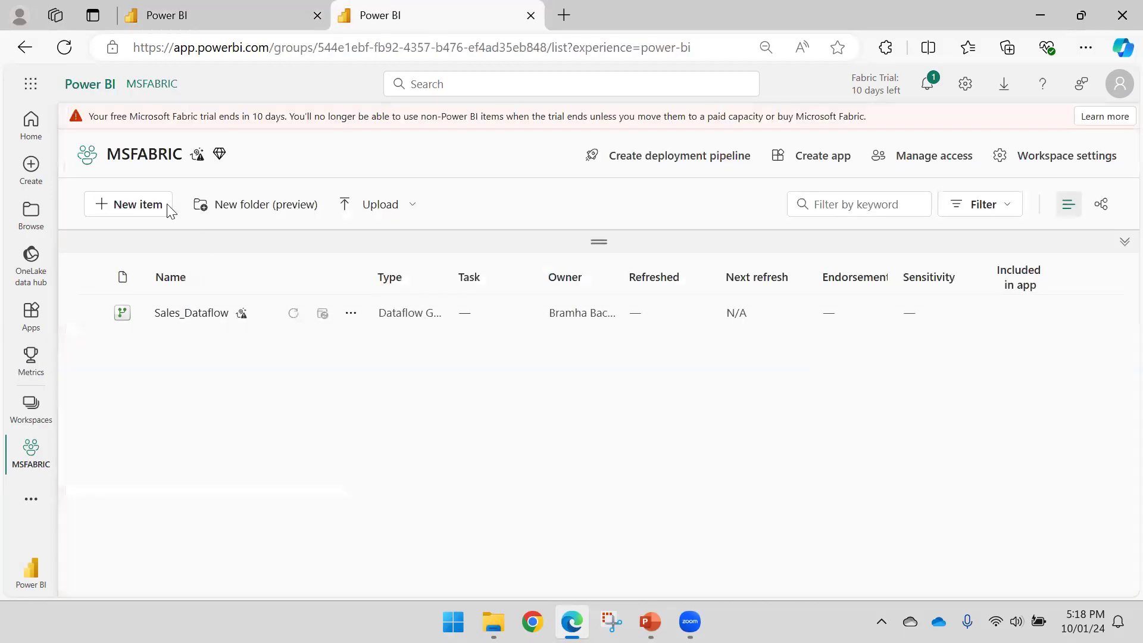
{"action": "left_click", "coordinate": [63, 53]}
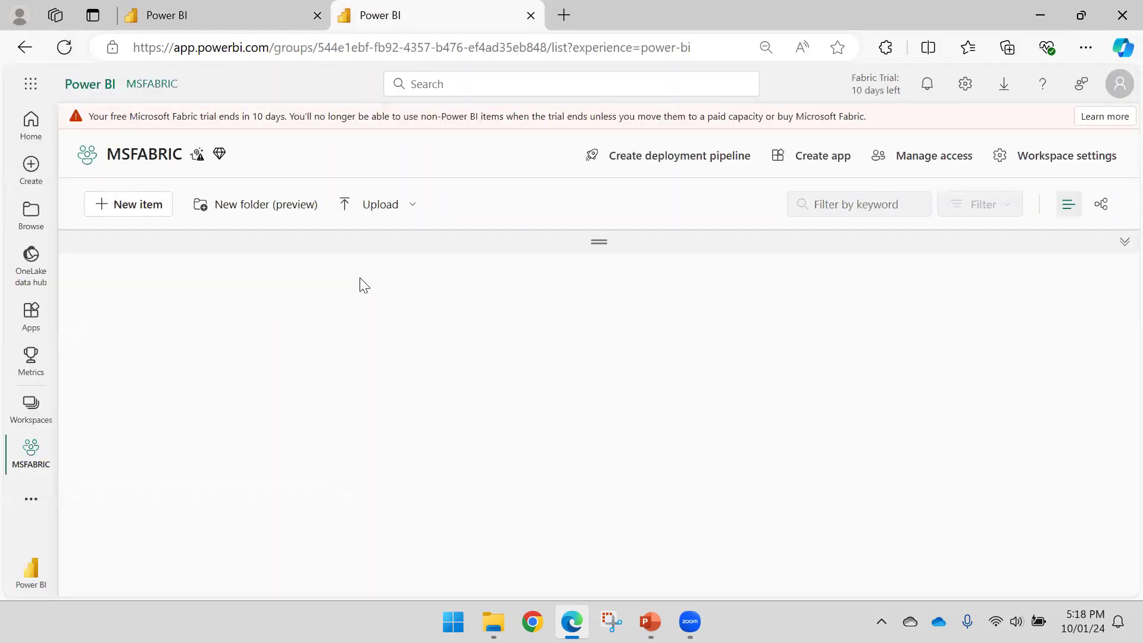
{"action": "left_click", "coordinate": [137, 209]}
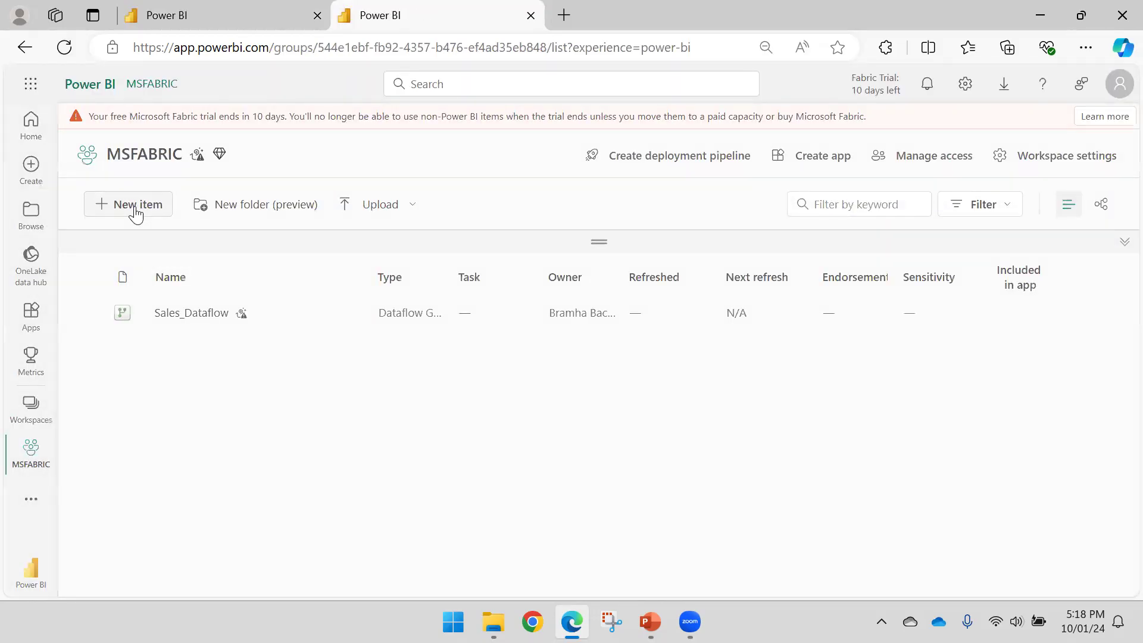
{"action": "left_click", "coordinate": [1037, 189]}
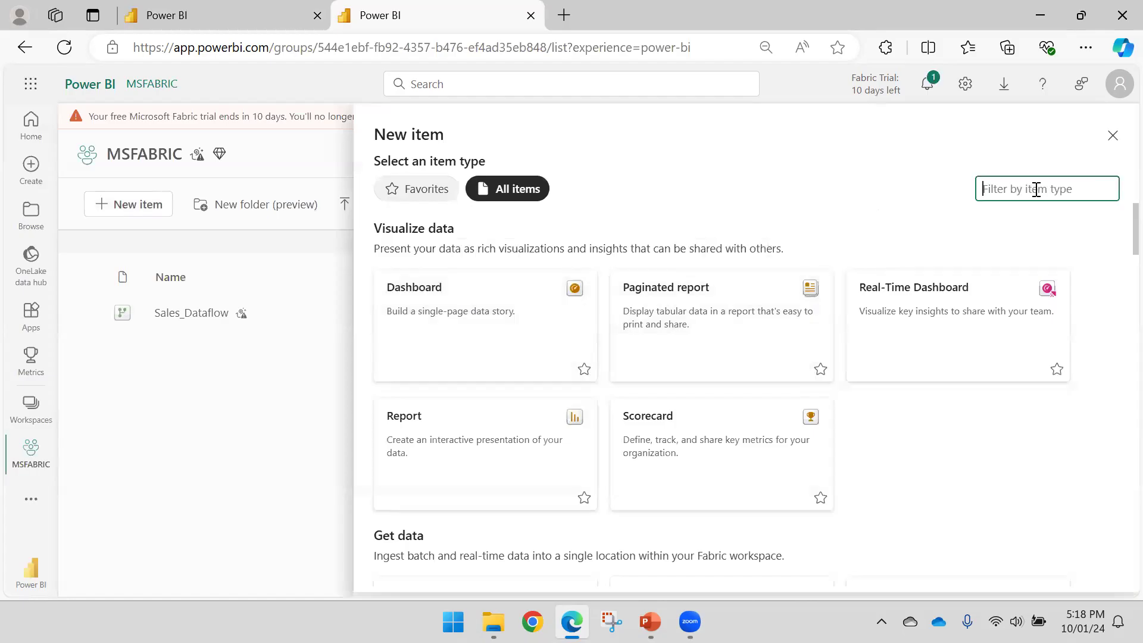
{"action": "type", "text": "lakehouse"}
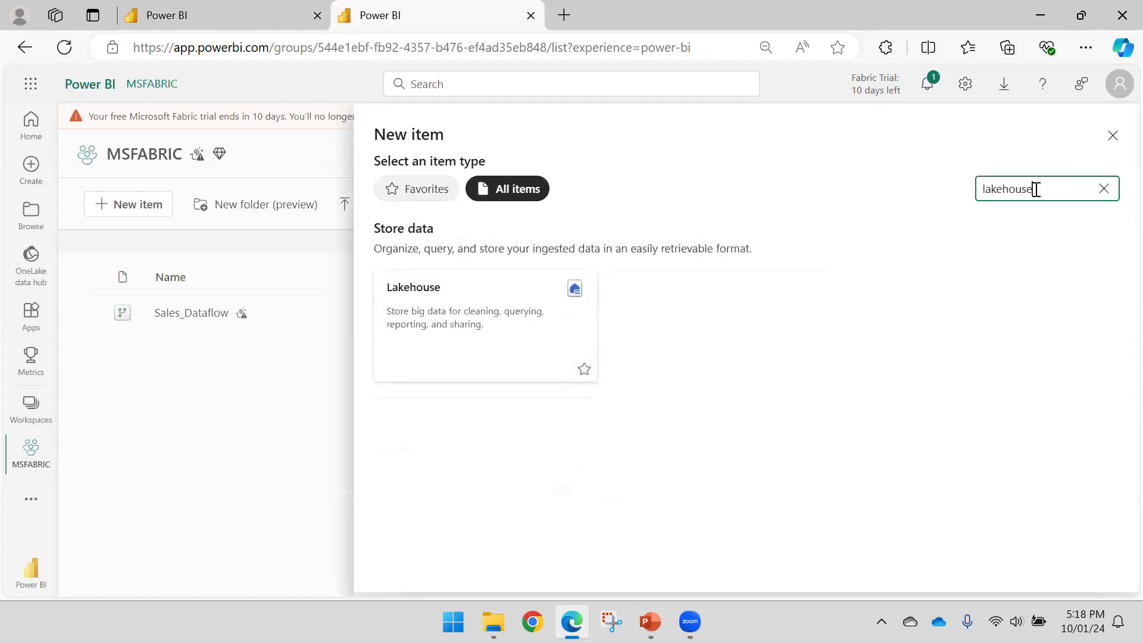
{"action": "left_click", "coordinate": [492, 312]}
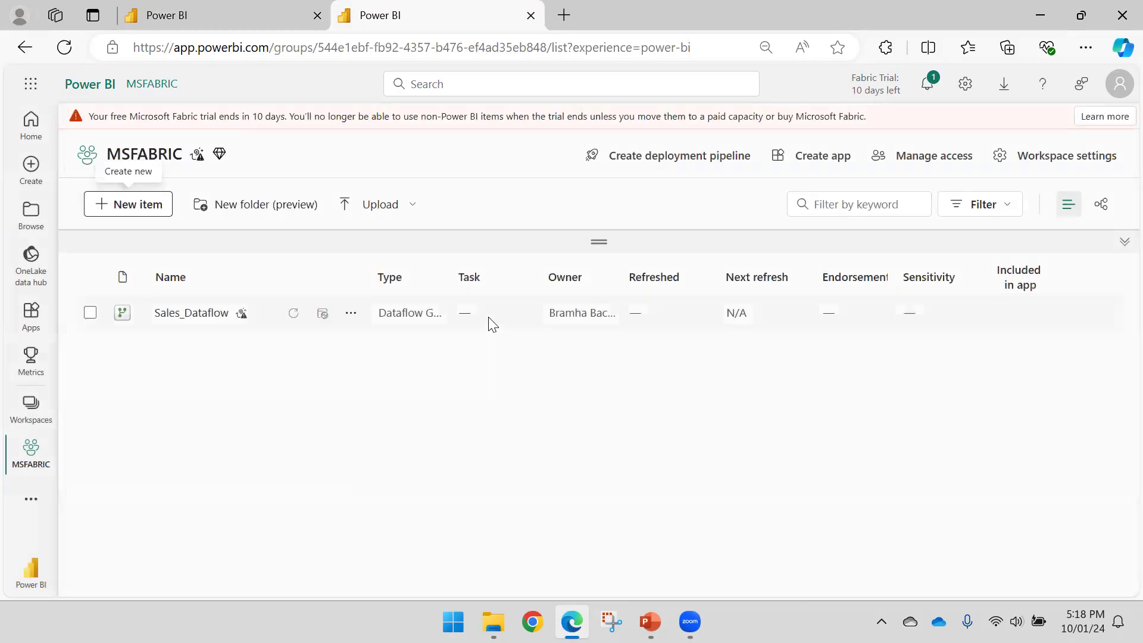
{"action": "left_click", "coordinate": [495, 325]}
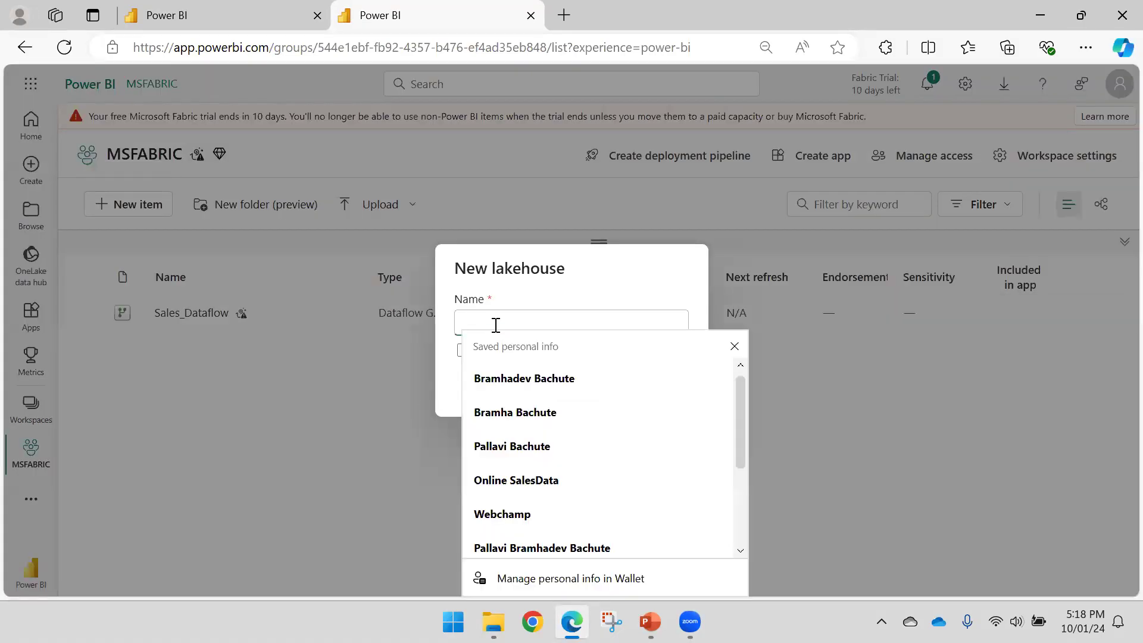
{"action": "type", "text": "SalesLakehouse"}
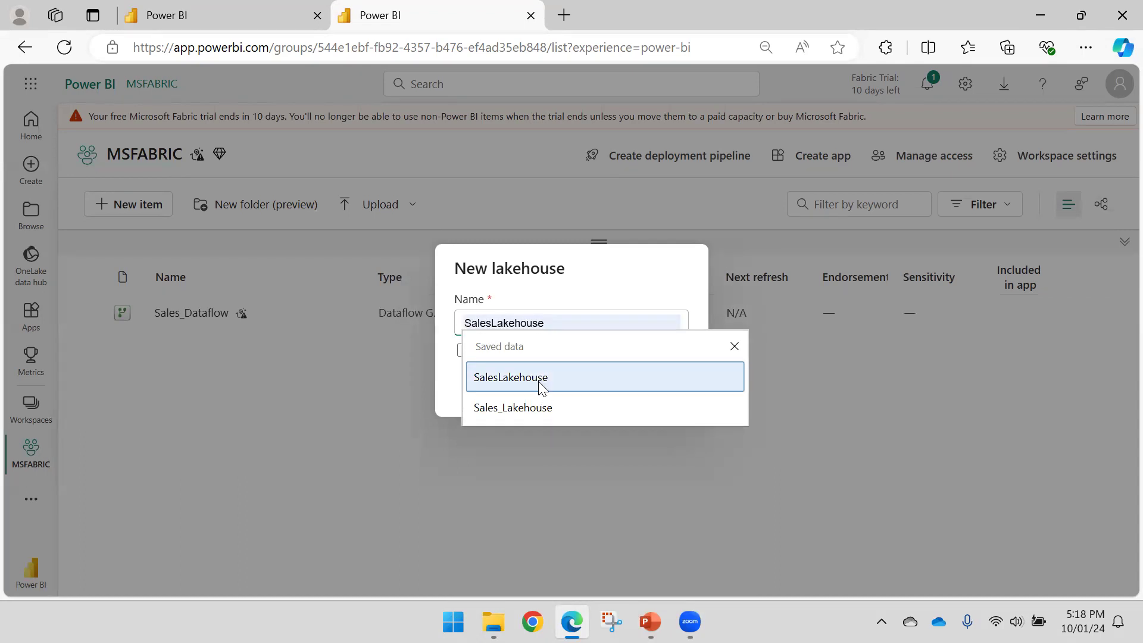
{"action": "left_click", "coordinate": [541, 381]}
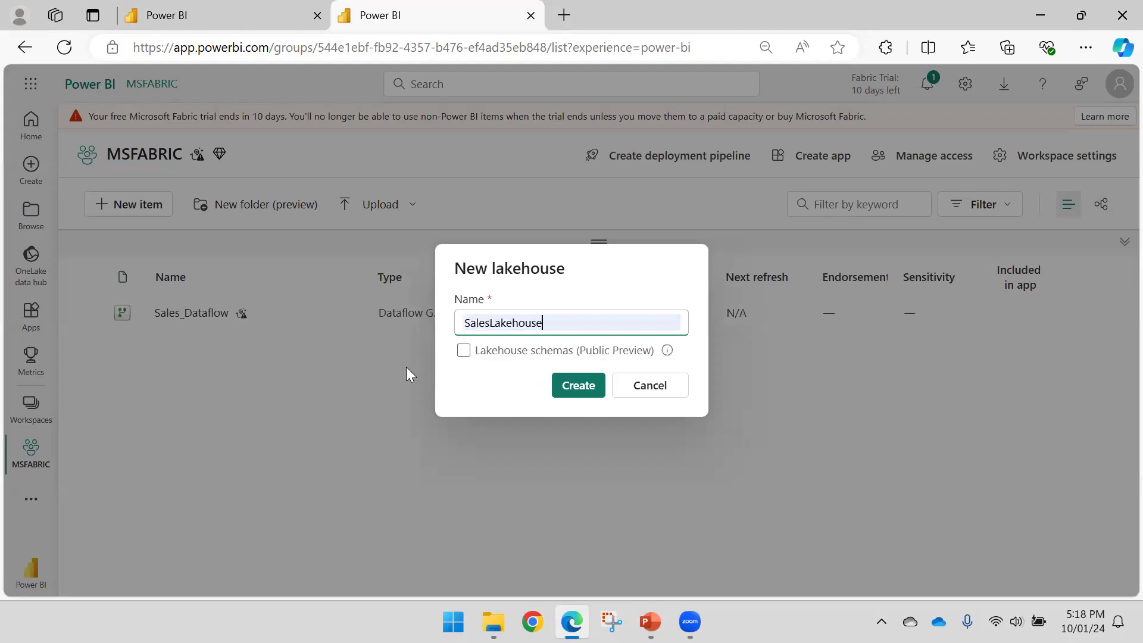
{"action": "left_click", "coordinate": [580, 388]}
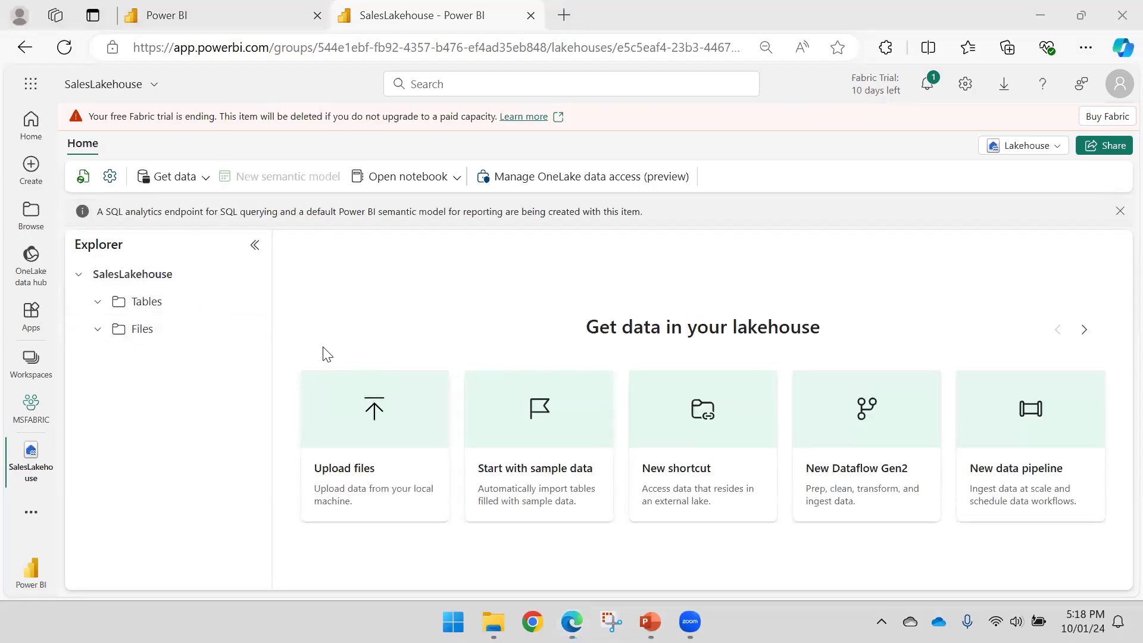
- Add a Lakehouse data destination to the Sales query in Sales_Dataflow, using the Lakehouse (none) connection
{"action": "left_click", "coordinate": [245, 12]}
{"action": "left_click", "coordinate": [536, 208]}
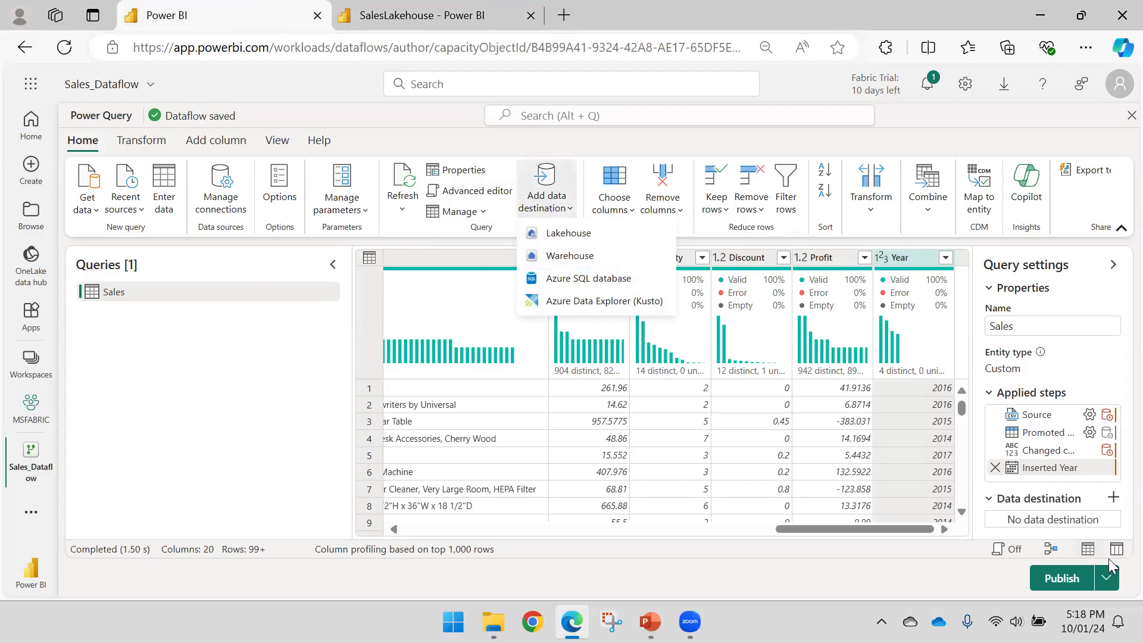
{"action": "left_click", "coordinate": [1113, 497]}
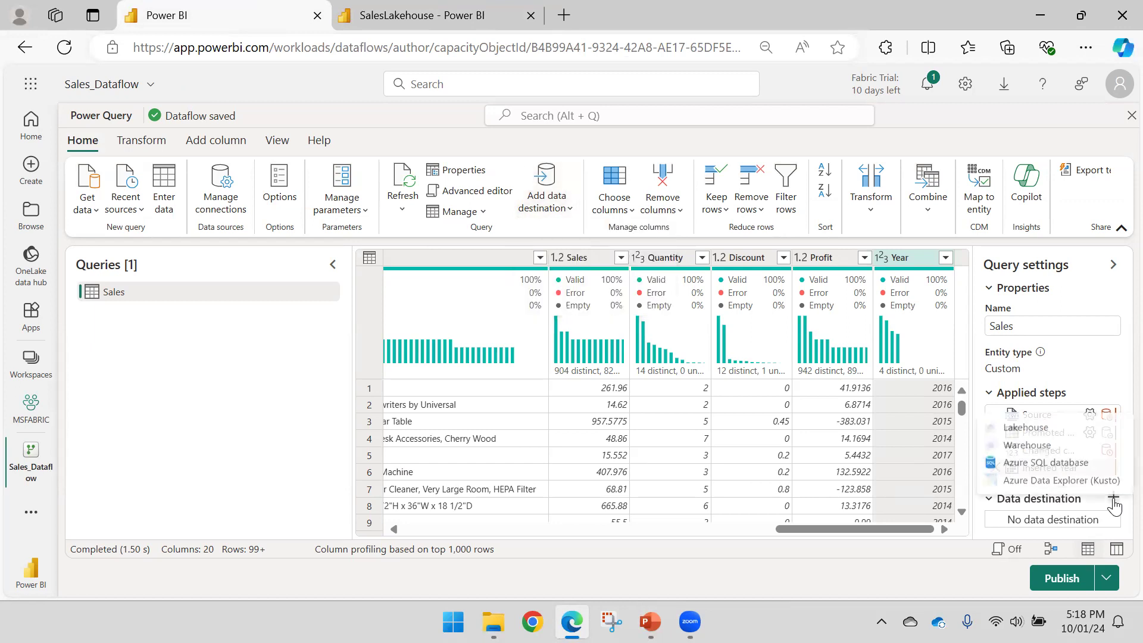
{"action": "left_click", "coordinate": [1054, 428]}
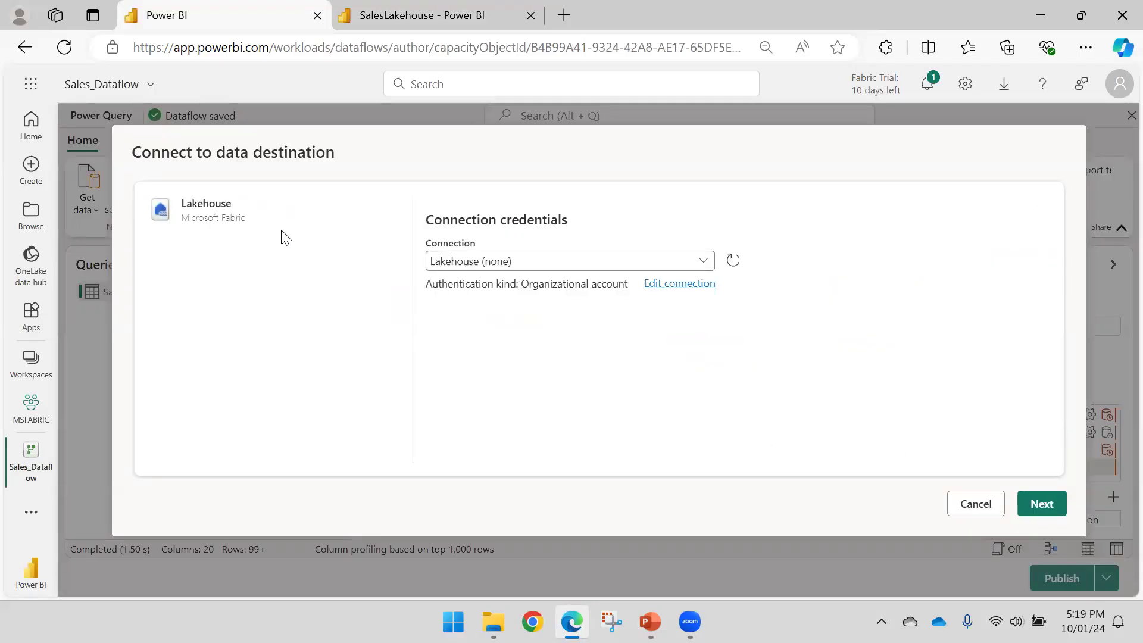
{"action": "left_click", "coordinate": [1038, 507]}
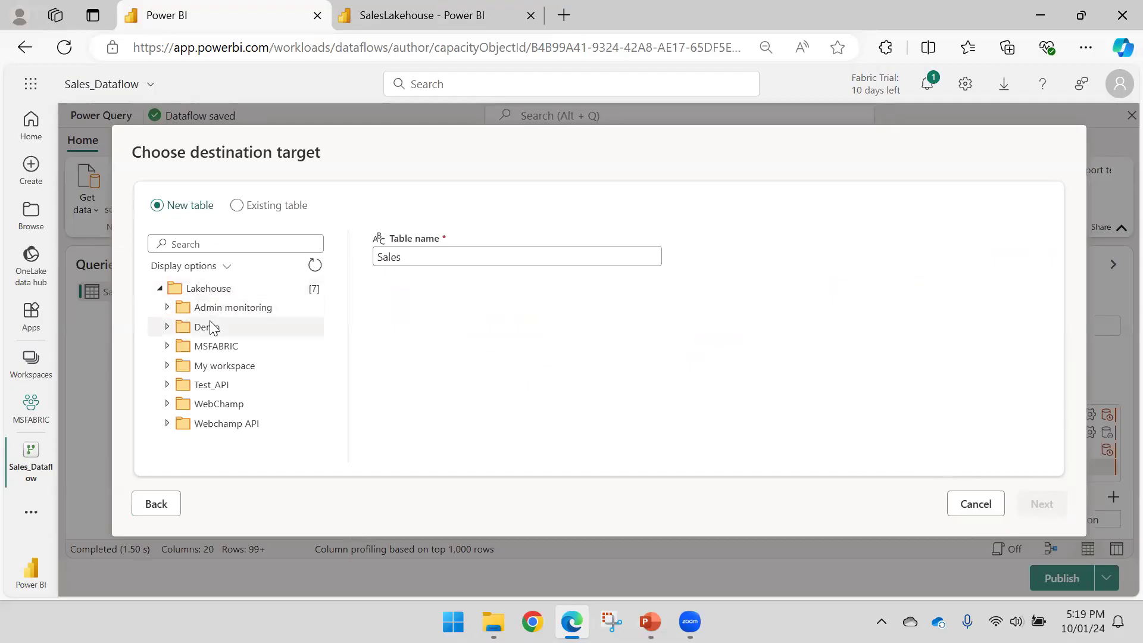
- Target a new table named Sales in SalesLakehouse of the MSFABRIC workspace and save the destination with automatic settings
{"action": "left_click", "coordinate": [204, 352]}
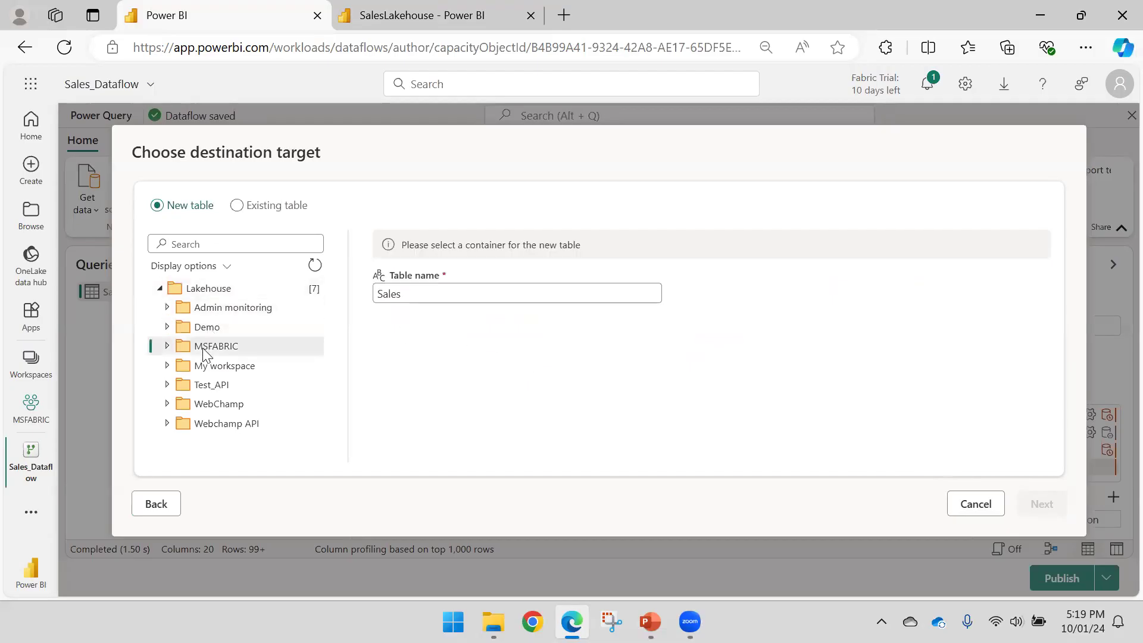
{"action": "left_click", "coordinate": [168, 346]}
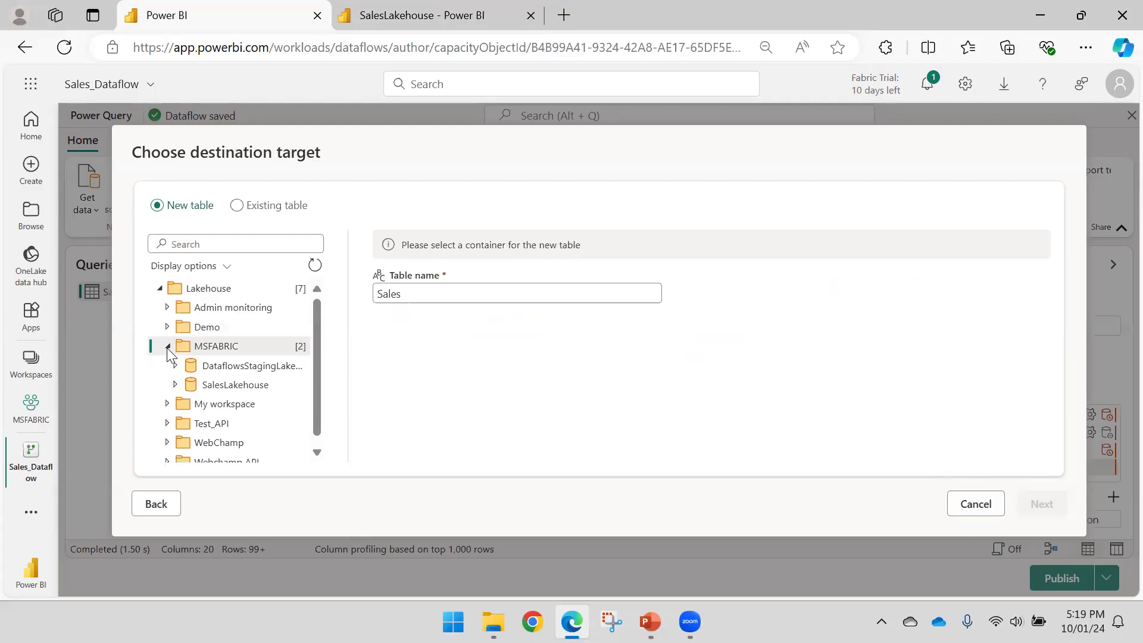
{"action": "left_click", "coordinate": [238, 387]}
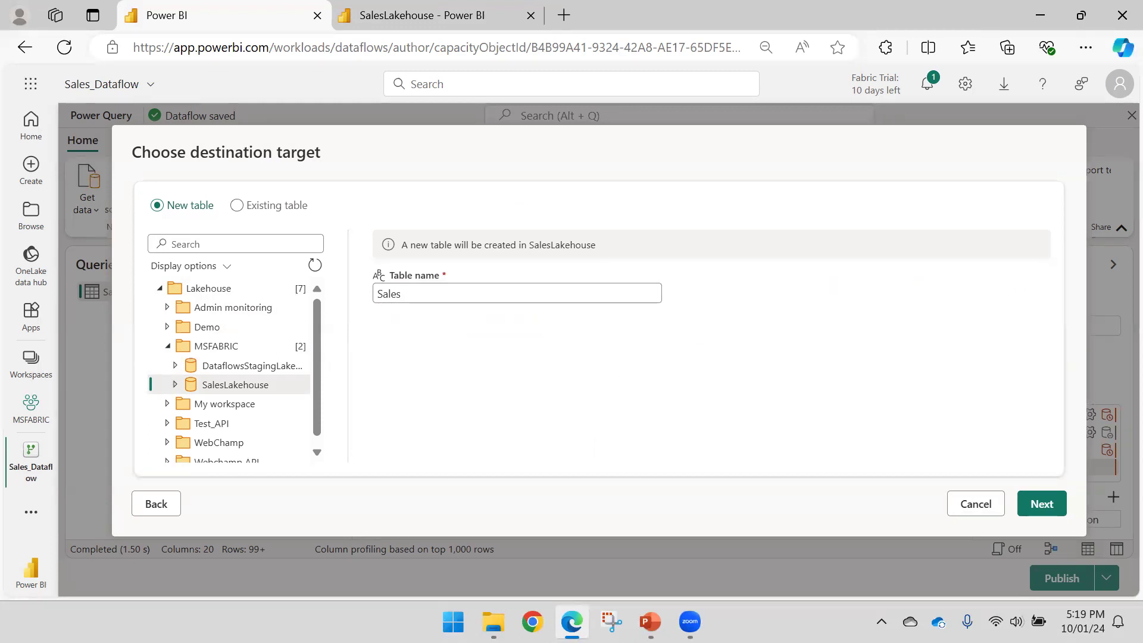
{"action": "left_click", "coordinate": [403, 296]}
{"action": "key", "text": "ctrl+a"}
{"action": "left_click", "coordinate": [416, 344]}
{"action": "left_click", "coordinate": [1035, 510]}
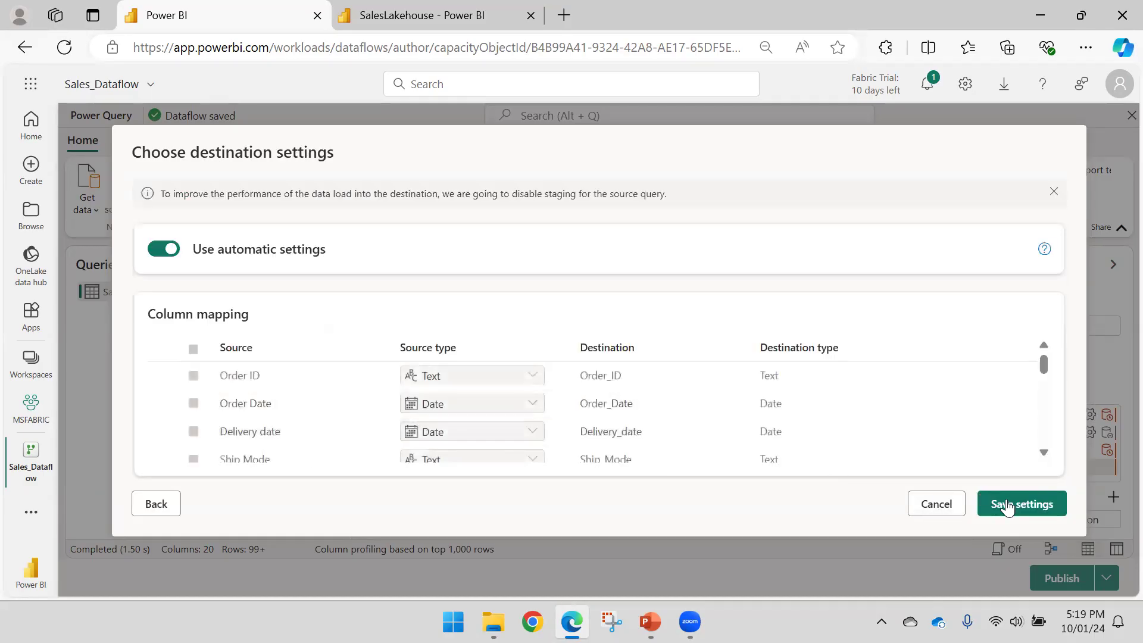
{"action": "left_click", "coordinate": [1014, 511]}
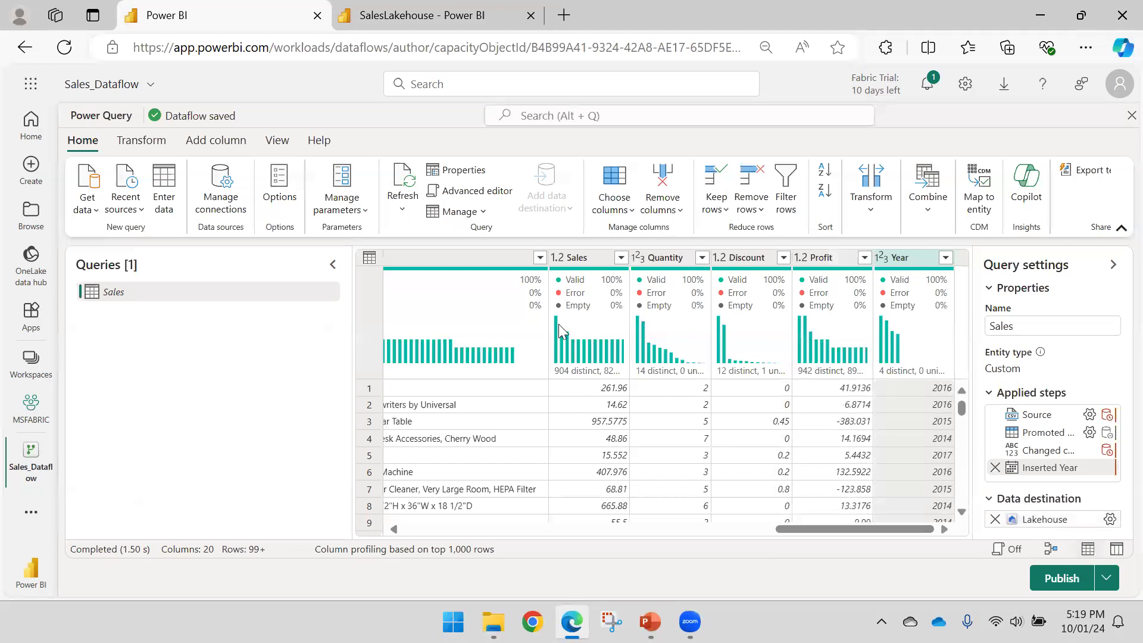
- Look over the Sales query's columns and the items in the MSFABRIC workspace, and publish Sales_Dataflow
{"action": "left_click_drag", "start_coordinate": [356, 324], "coordinate": [184, 325]}
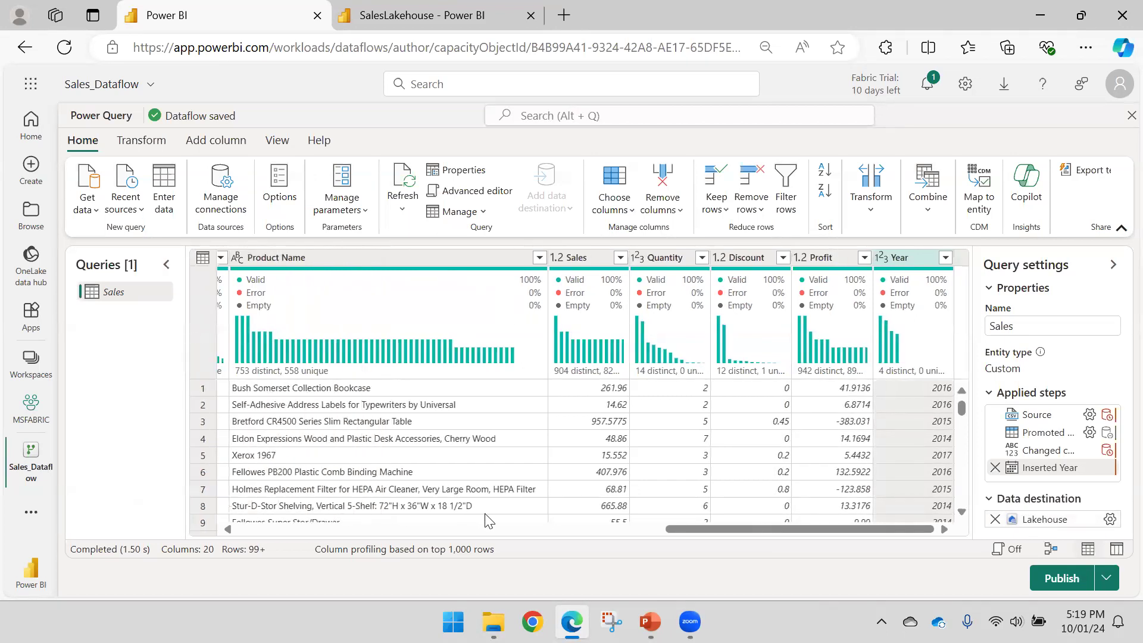
{"action": "left_click_drag", "start_coordinate": [681, 528], "coordinate": [256, 527]}
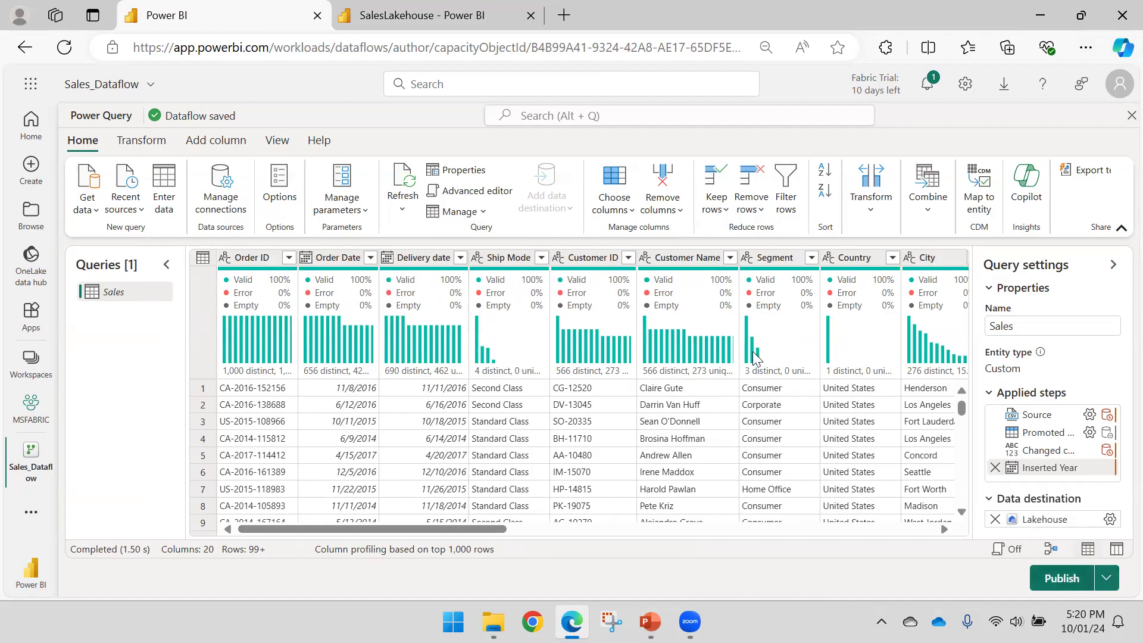
{"action": "left_click", "coordinate": [440, 7]}
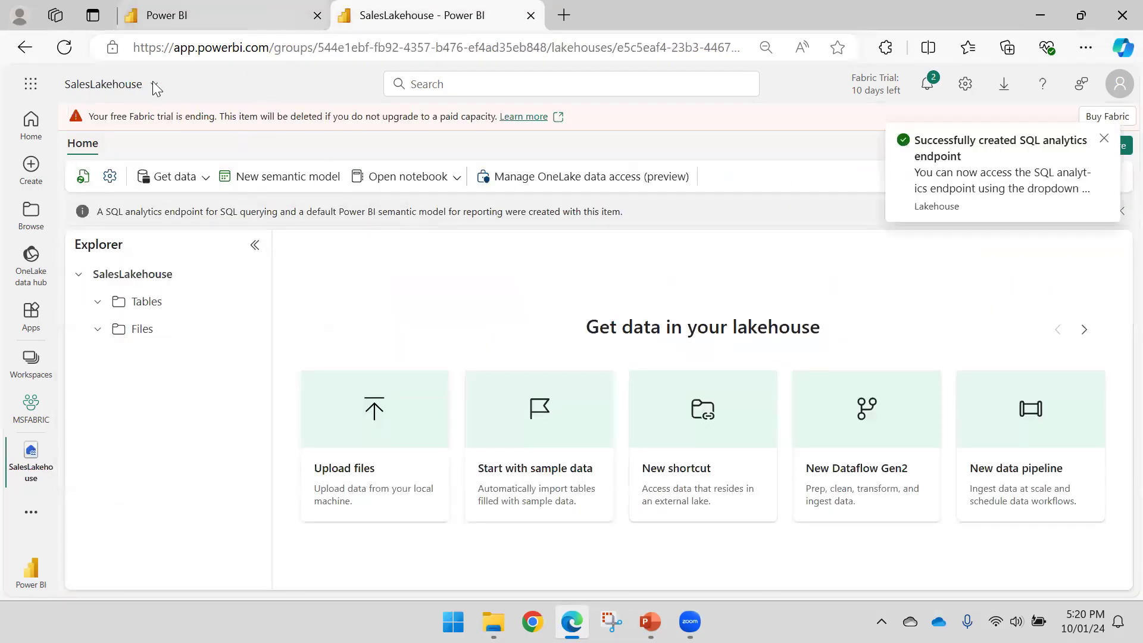
{"action": "left_click", "coordinate": [31, 405]}
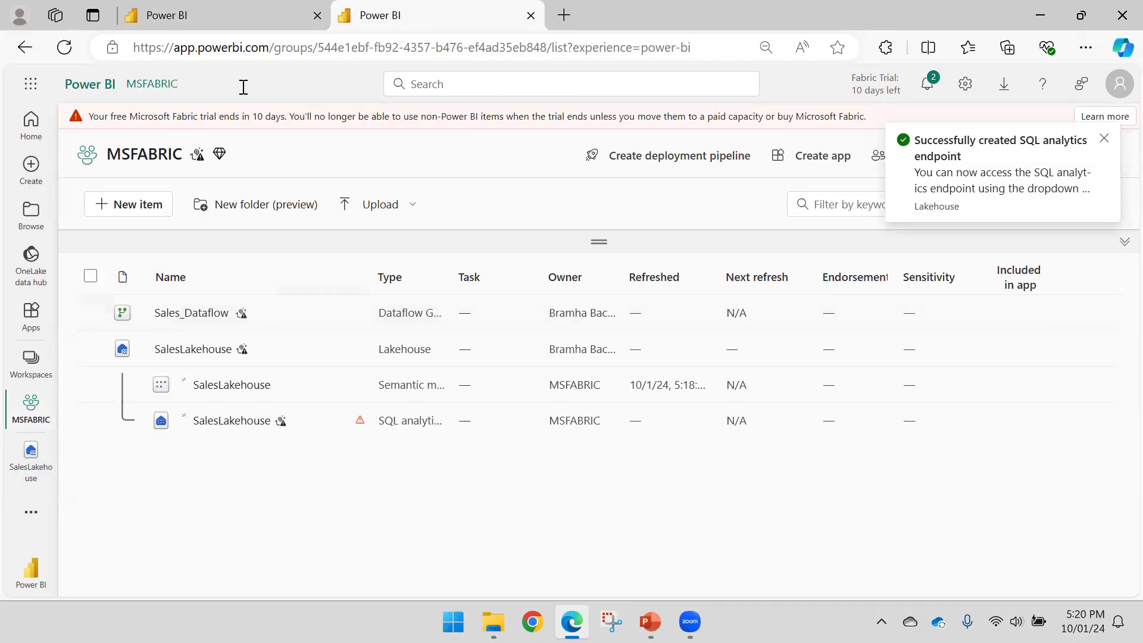
{"action": "left_click", "coordinate": [220, 15]}
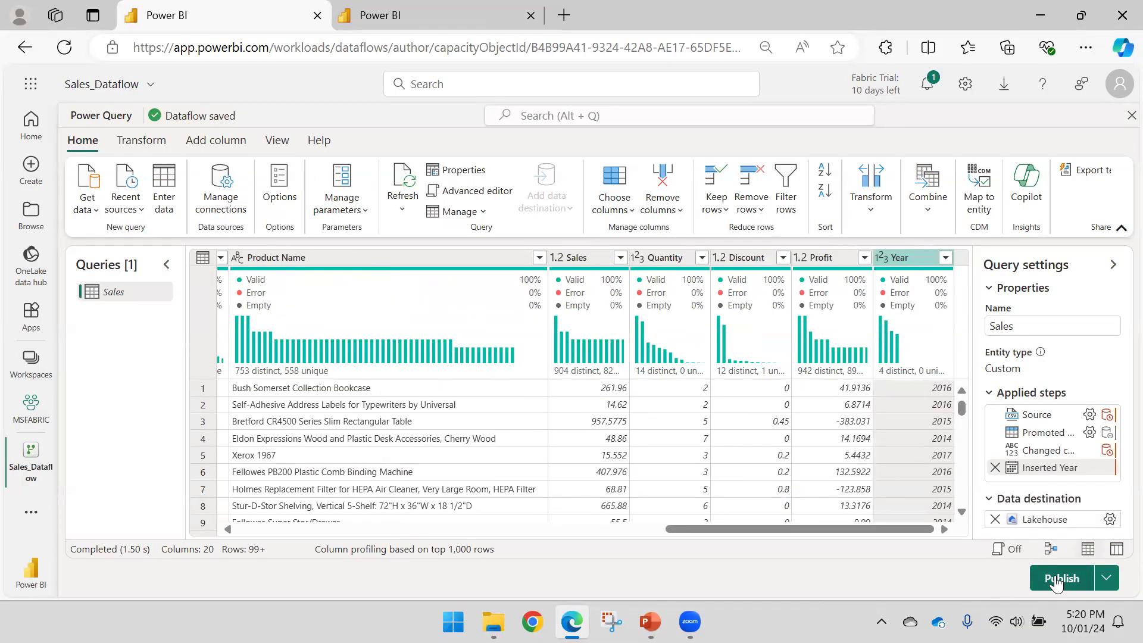
{"action": "left_click", "coordinate": [1057, 585]}
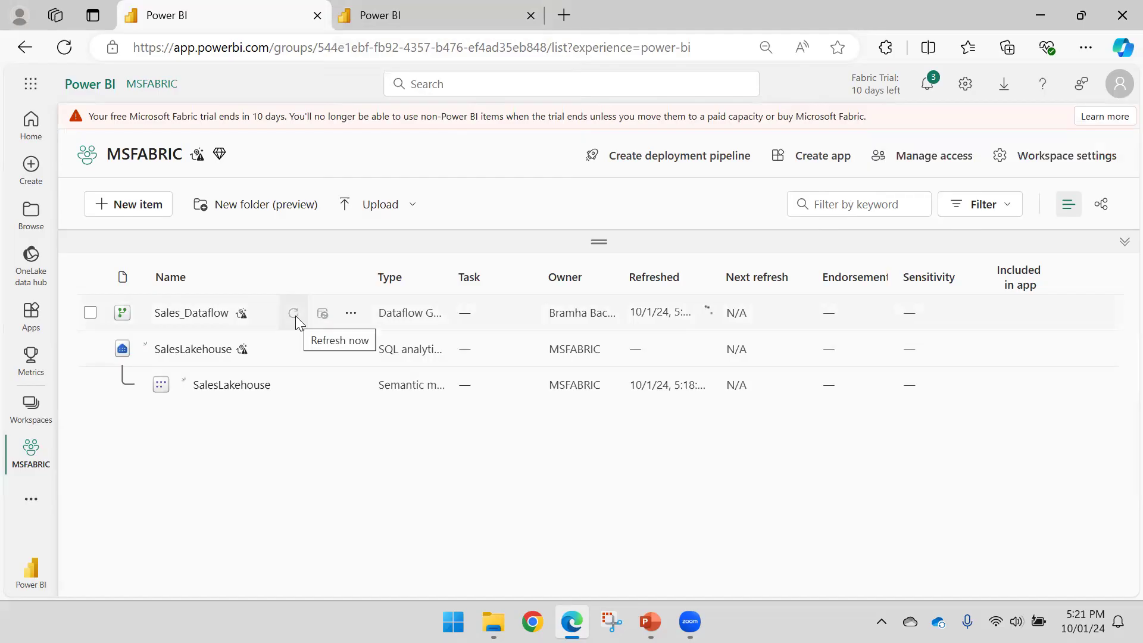
- Monitor the refresh status of Sales_Dataflow in the MSFABRIC workspace until the refresh finishes
{"action": "mouse_move", "coordinate": [706, 316]}
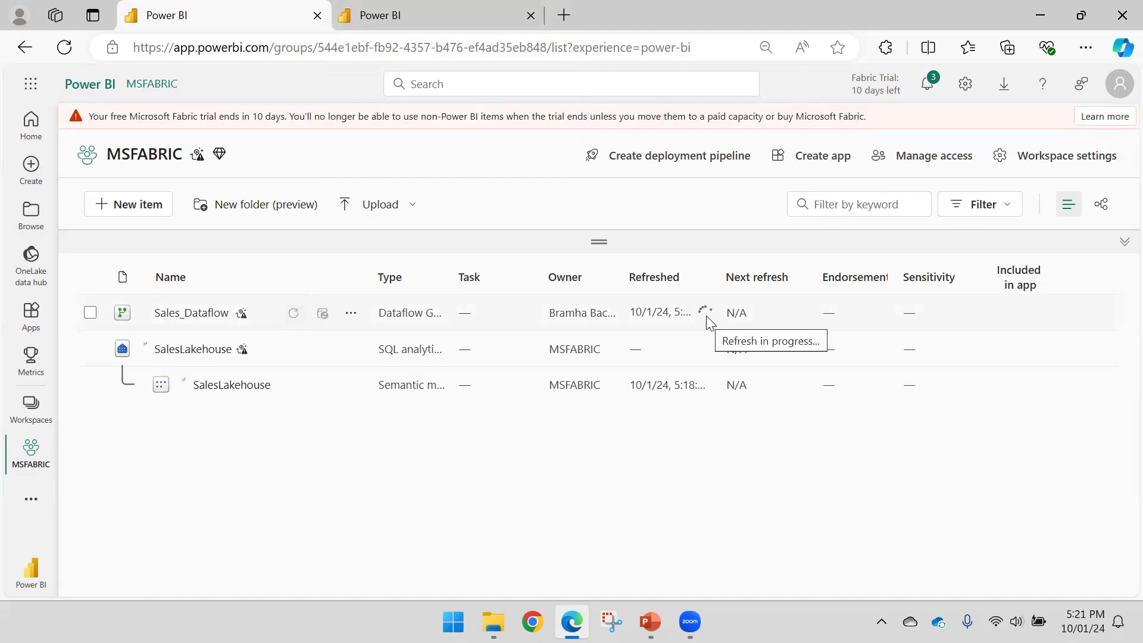
{"action": "left_click", "coordinate": [413, 11]}
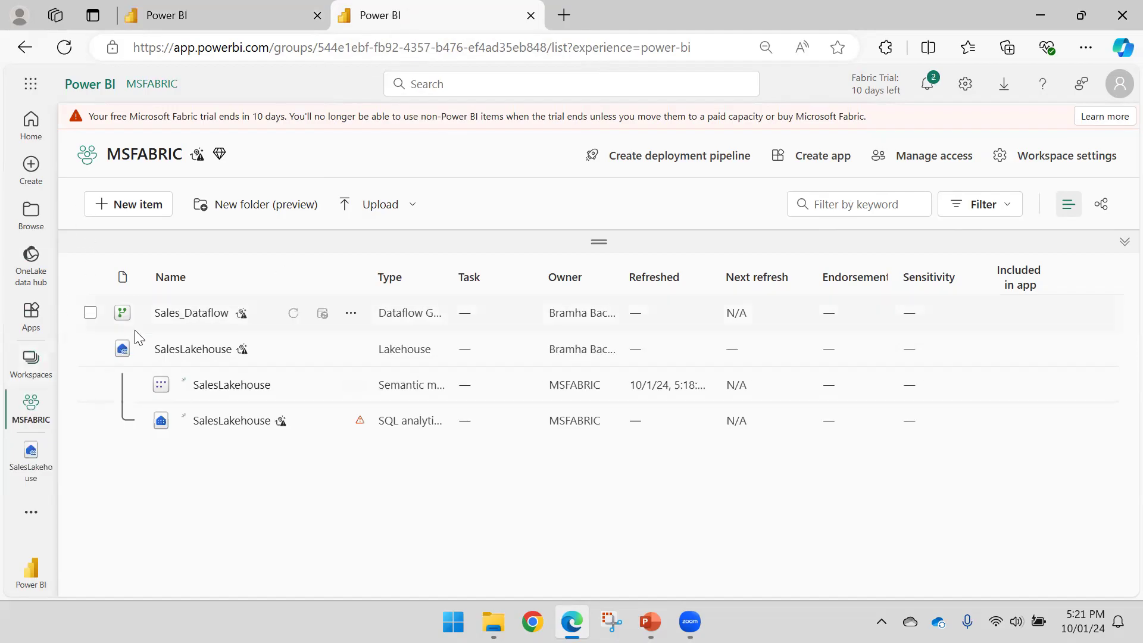
{"action": "left_click", "coordinate": [63, 48]}
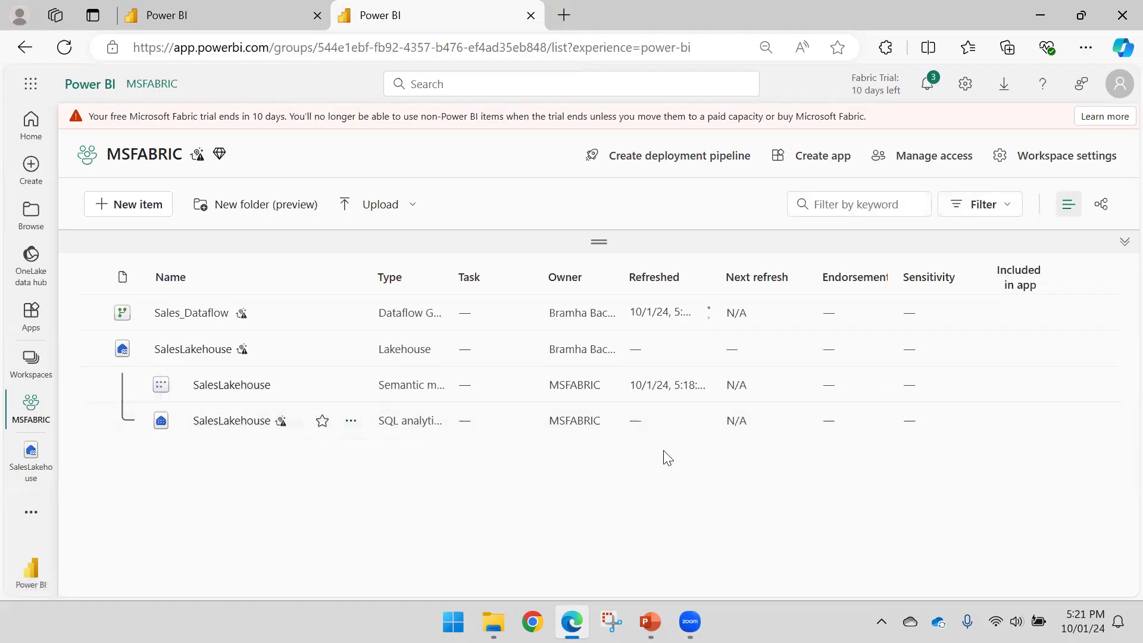
{"action": "left_click", "coordinate": [289, 9]}
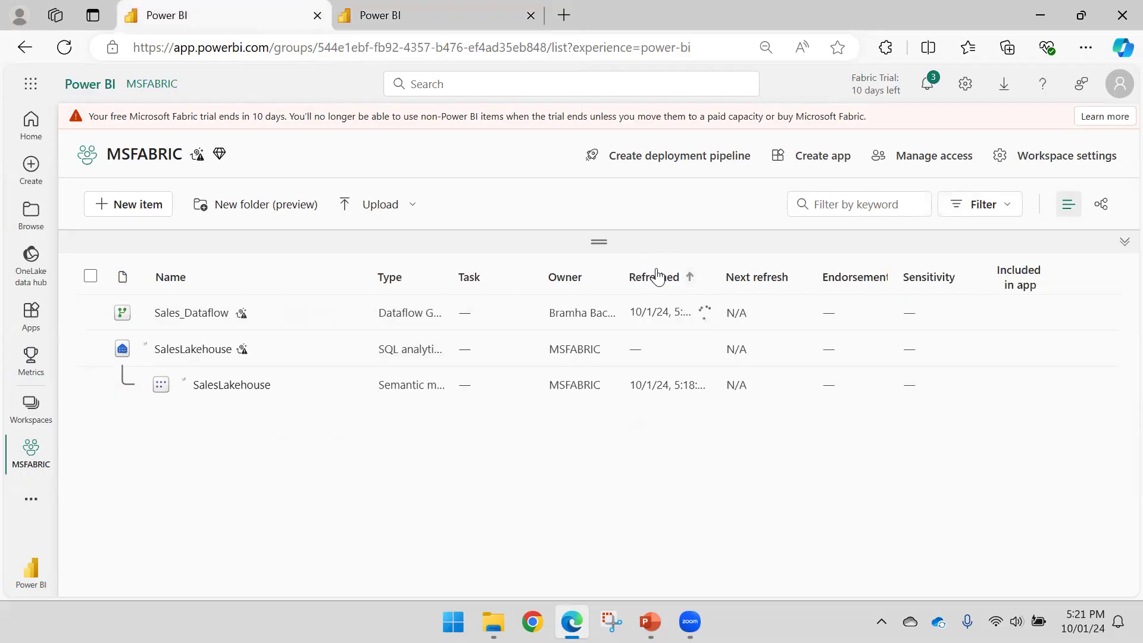
{"action": "left_click", "coordinate": [366, 9]}
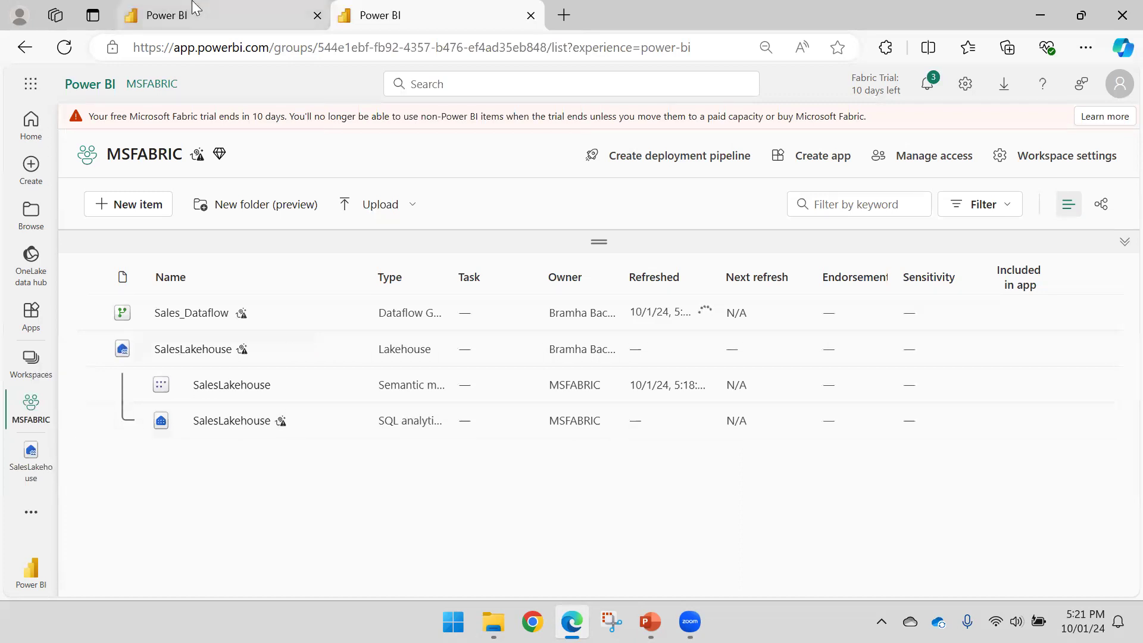
{"action": "left_click", "coordinate": [179, 15]}
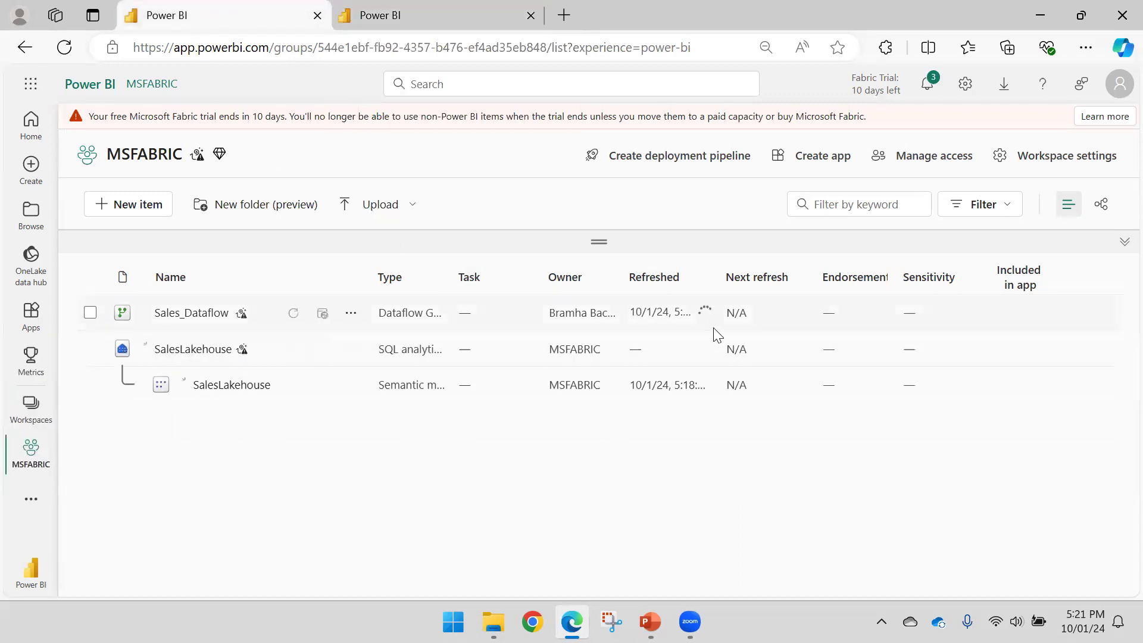
{"action": "left_click", "coordinate": [456, 9]}
{"action": "left_click", "coordinate": [237, 8]}
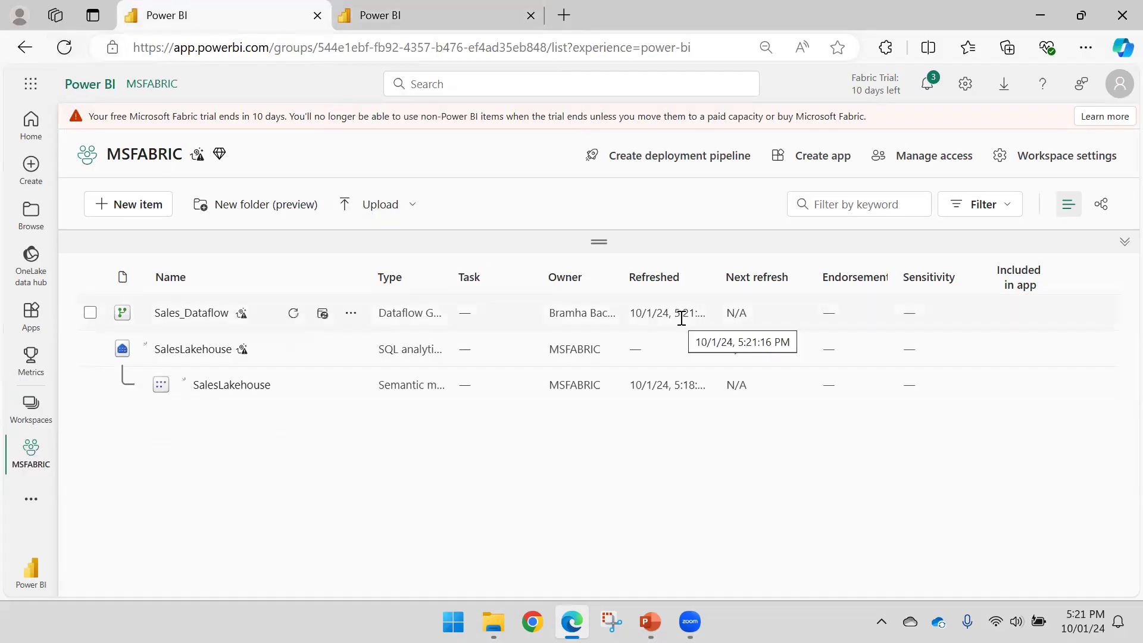
- Reload the workspace list, open the SalesLakehouse lakehouse and look through all columns of its Sales table
{"action": "left_click", "coordinate": [64, 47]}
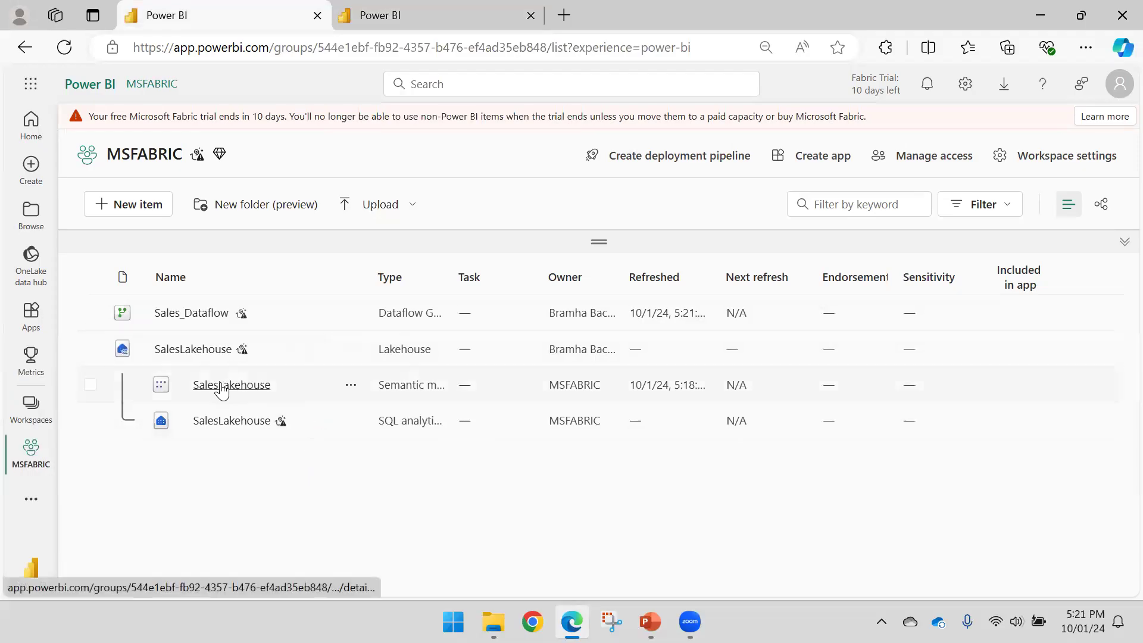
{"action": "left_click", "coordinate": [206, 354]}
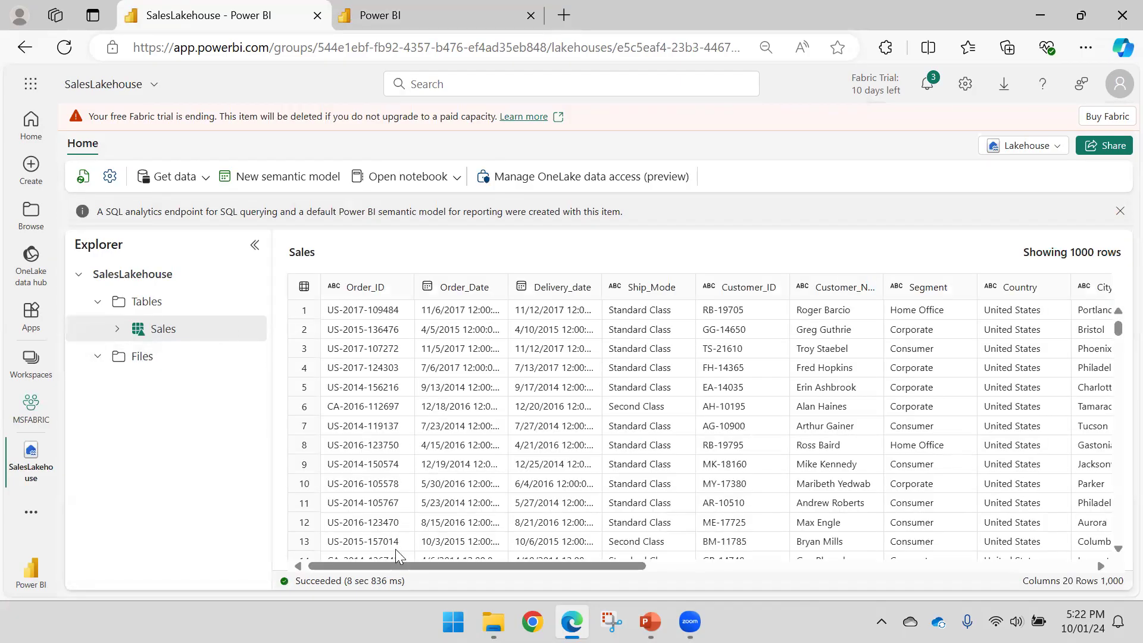
{"action": "left_click_drag", "start_coordinate": [396, 563], "coordinate": [913, 556]}
{"action": "left_click_drag", "start_coordinate": [782, 566], "coordinate": [352, 573]}
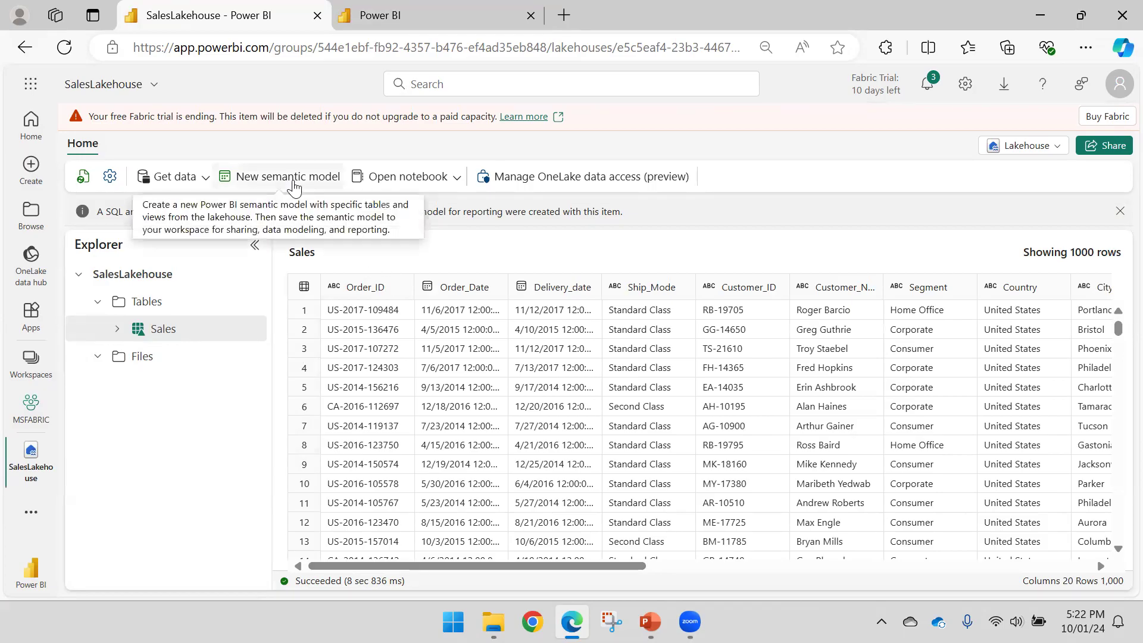
- Reload the MSFABRIC workspace list to check the refresh status of Sales_Dataflow, and return to the Sales table in SalesLakehouse
{"action": "key", "text": "ctrl+Tab"}
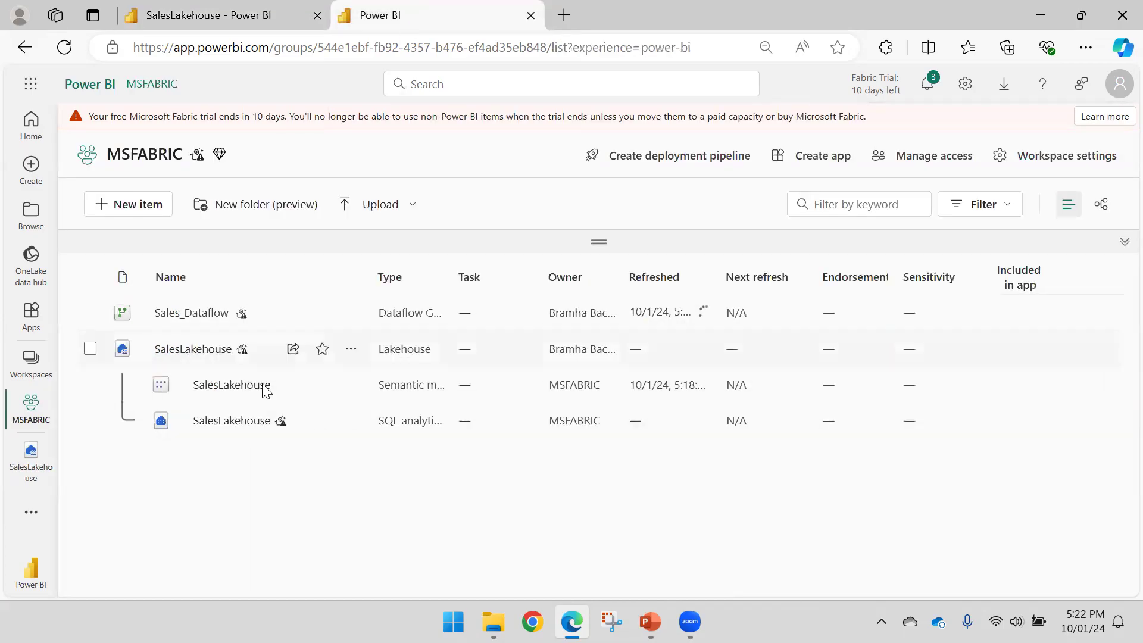
{"action": "left_click", "coordinate": [64, 48]}
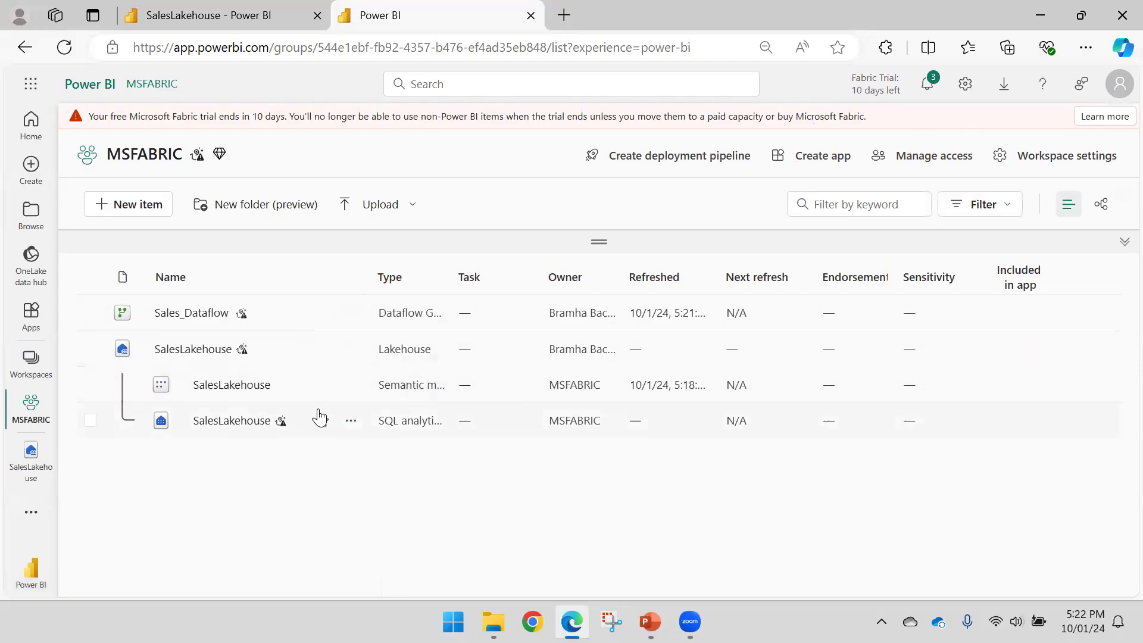
{"action": "left_click", "coordinate": [256, 7]}
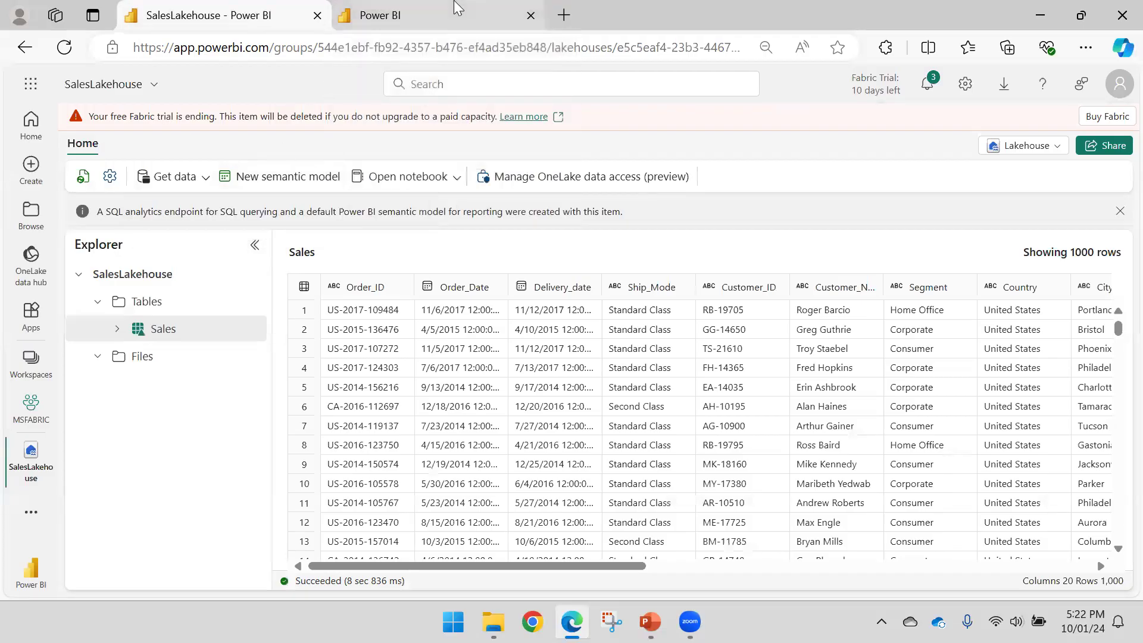
{"action": "mouse_move", "coordinate": [456, 8]}
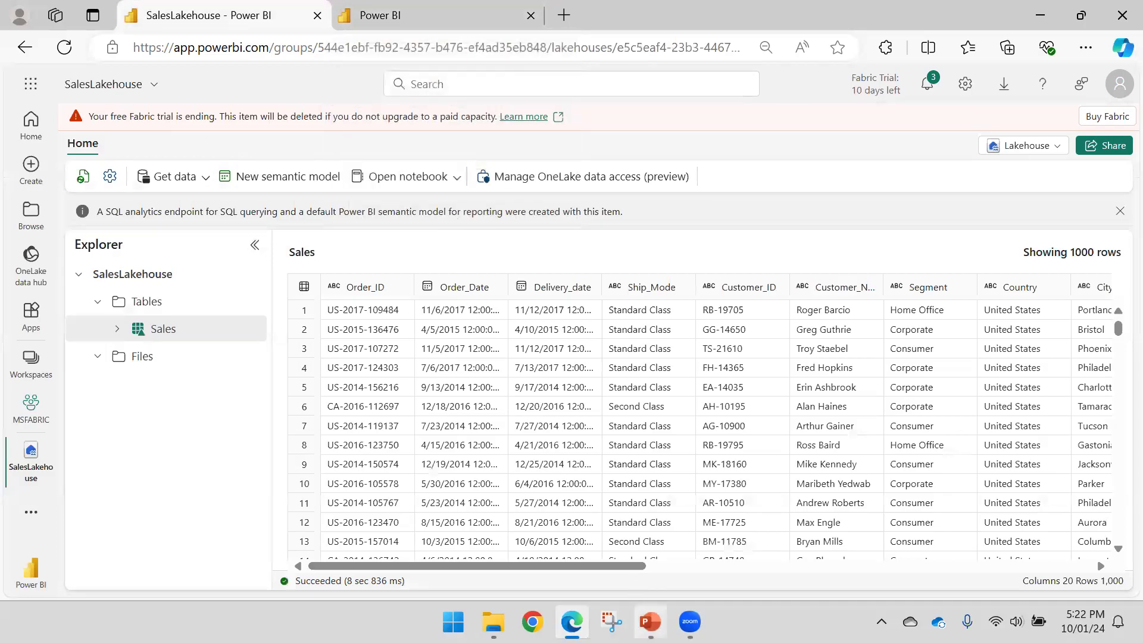
{"action": "mouse_move", "coordinate": [650, 621]}
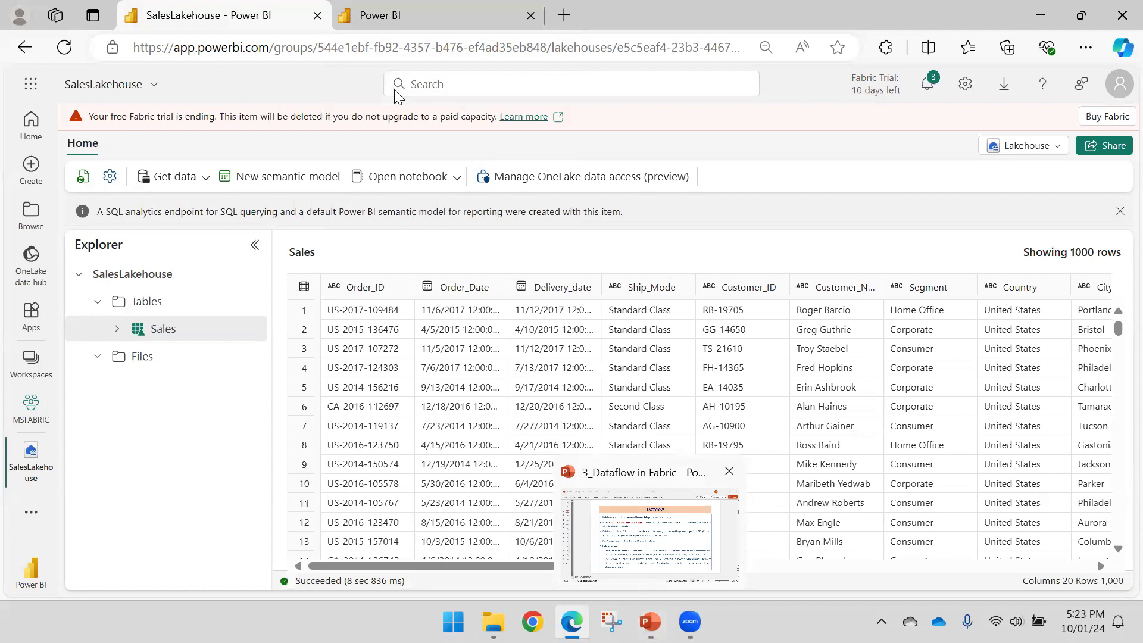
- Open the settings of Sales_Dataflow from the MSFABRIC workspace and inspect its refresh and data source credentials sections
{"action": "left_click", "coordinate": [420, 15]}
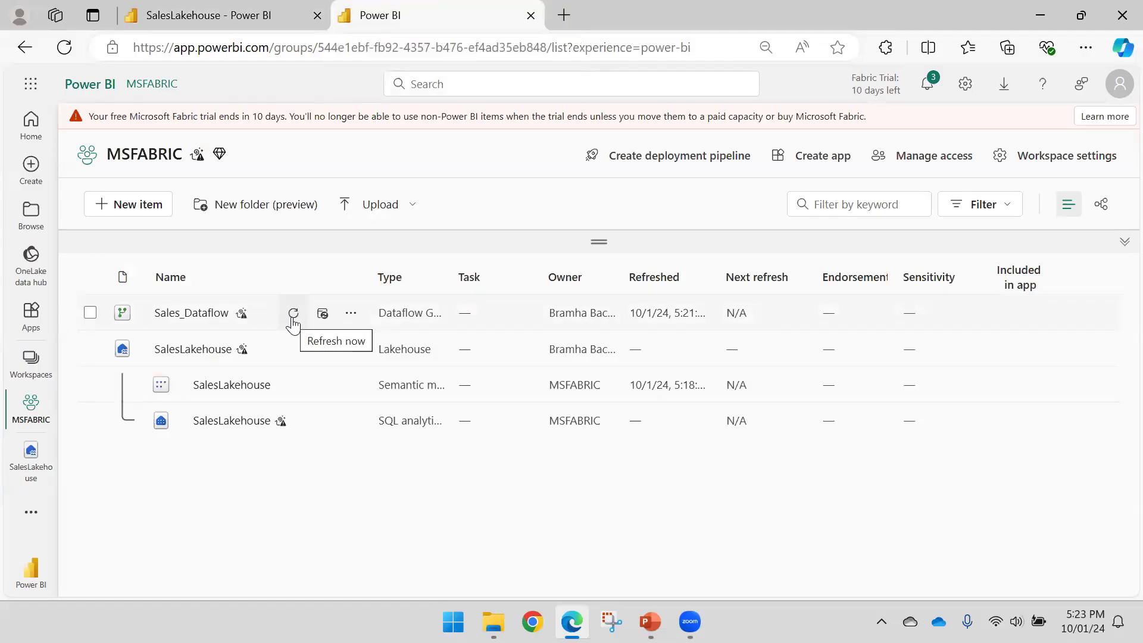
{"action": "left_click", "coordinate": [323, 315]}
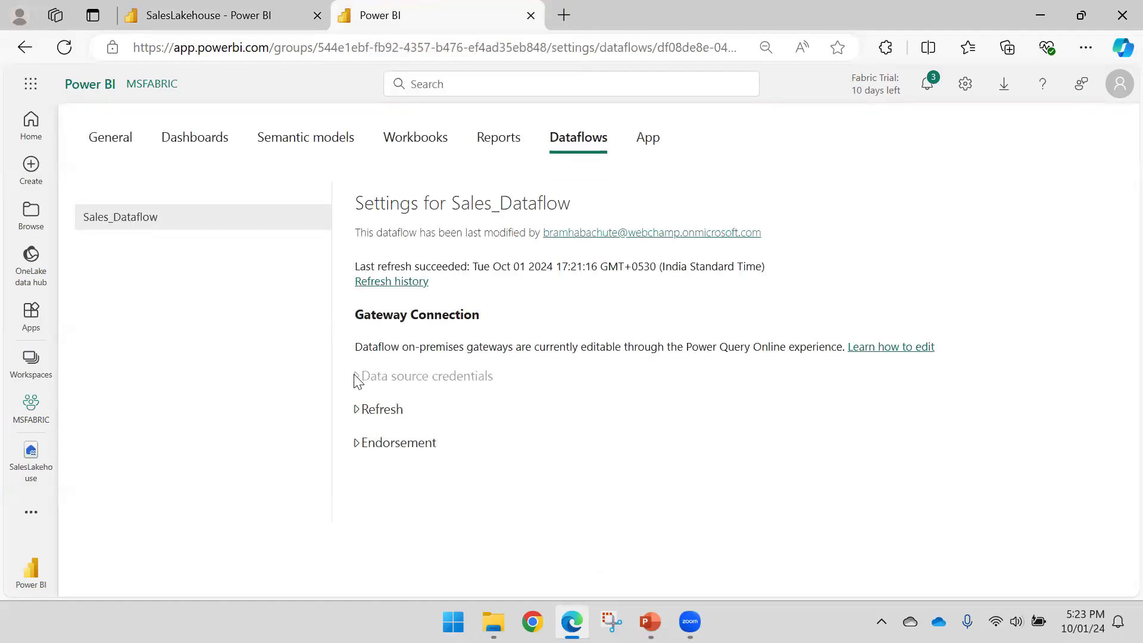
{"action": "left_click", "coordinate": [393, 413]}
{"action": "left_click", "coordinate": [392, 412]}
{"action": "left_click", "coordinate": [398, 381]}
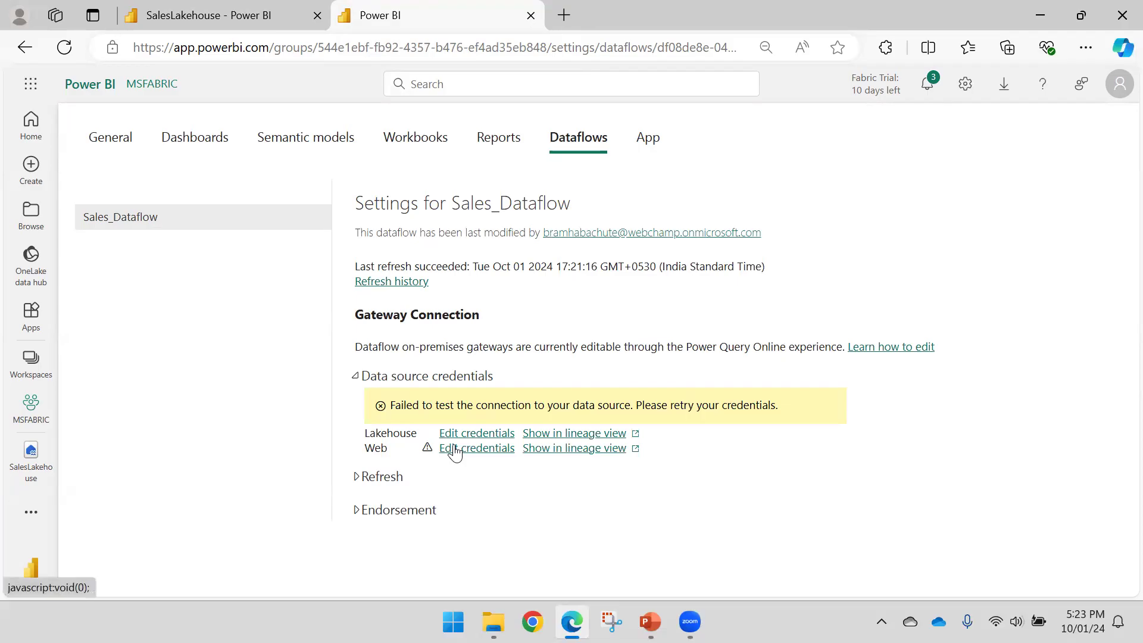
{"action": "left_click", "coordinate": [359, 379]}
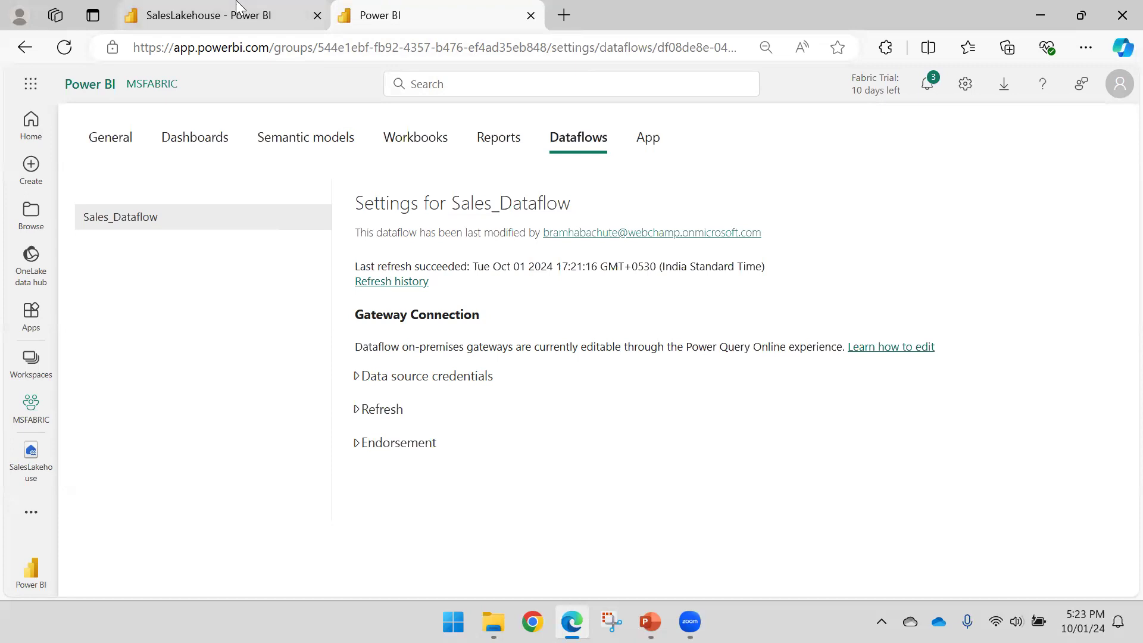
- Leave the Sales_Dataflow settings and go back to the item list of the MSFABRIC workspace
{"action": "left_click", "coordinate": [267, 15]}
{"action": "left_click", "coordinate": [388, 8]}
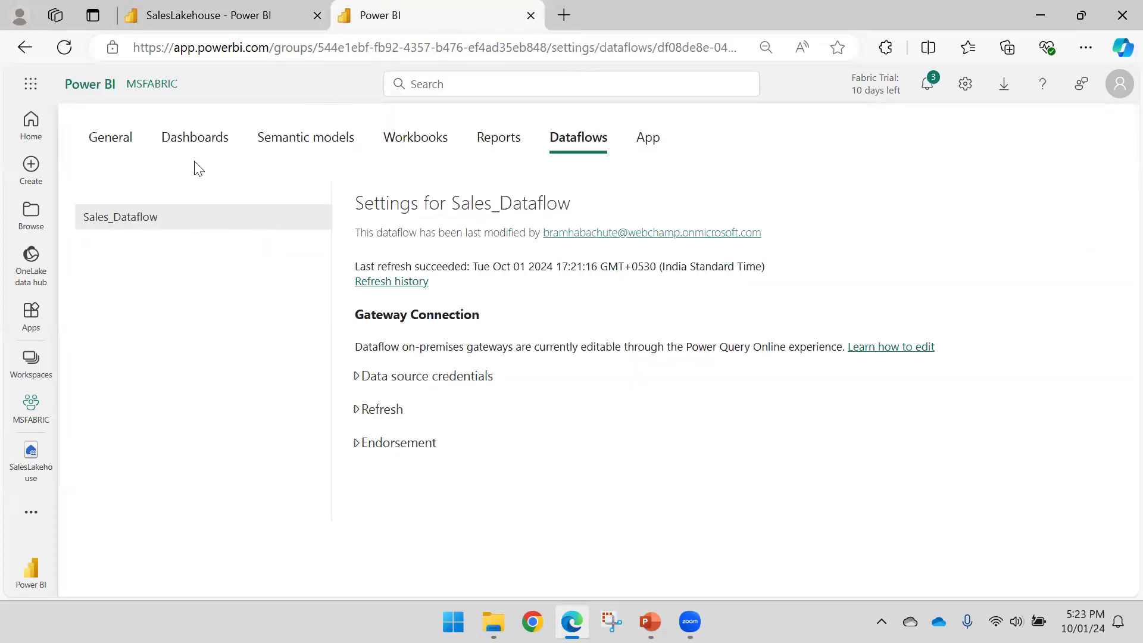
{"action": "left_click", "coordinate": [48, 442]}
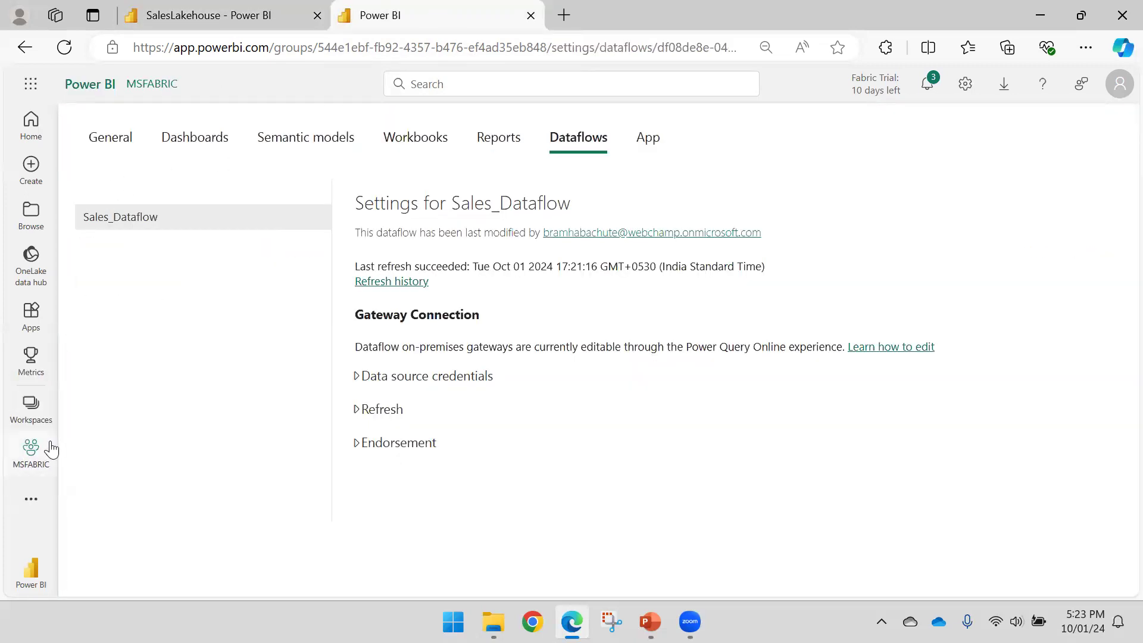
{"action": "left_click", "coordinate": [33, 409]}
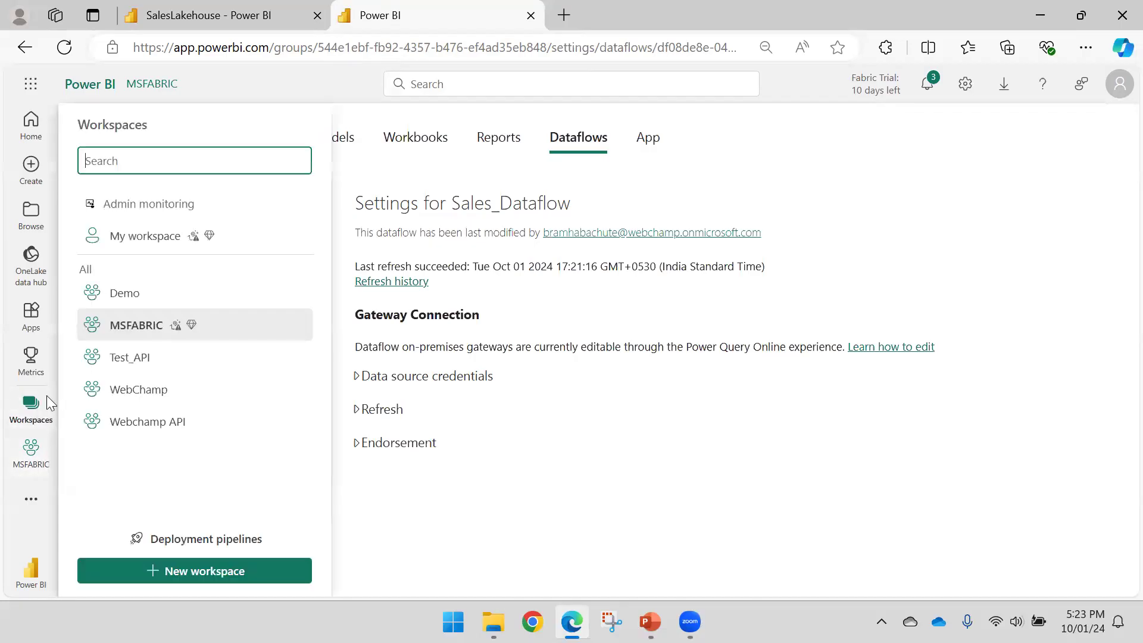
{"action": "left_click", "coordinate": [124, 326]}
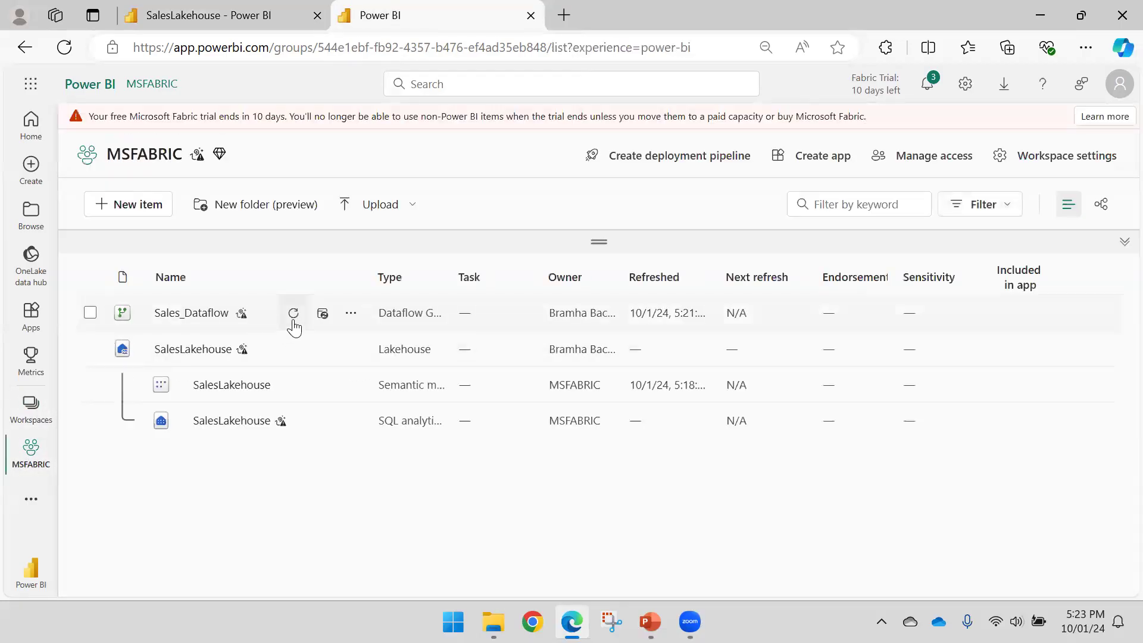
- Look over the additional actions available for Sales_Dataflow, and switch to the 3_Dataflow in Fabric presentation in PowerPoint
{"action": "left_click", "coordinate": [351, 313]}
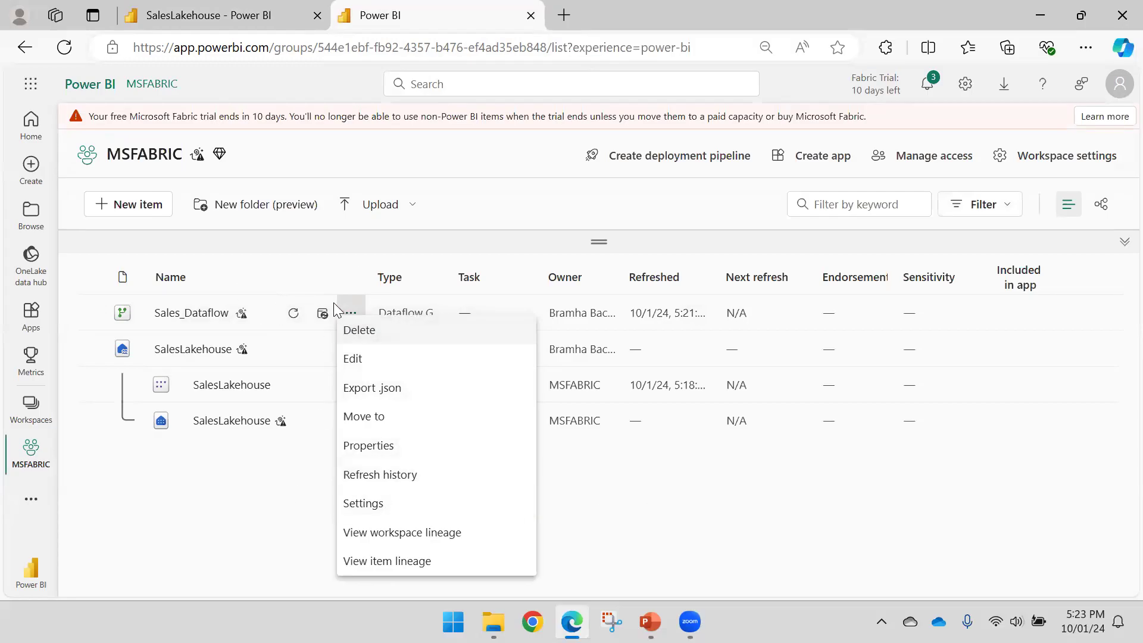
{"action": "left_click", "coordinate": [342, 273]}
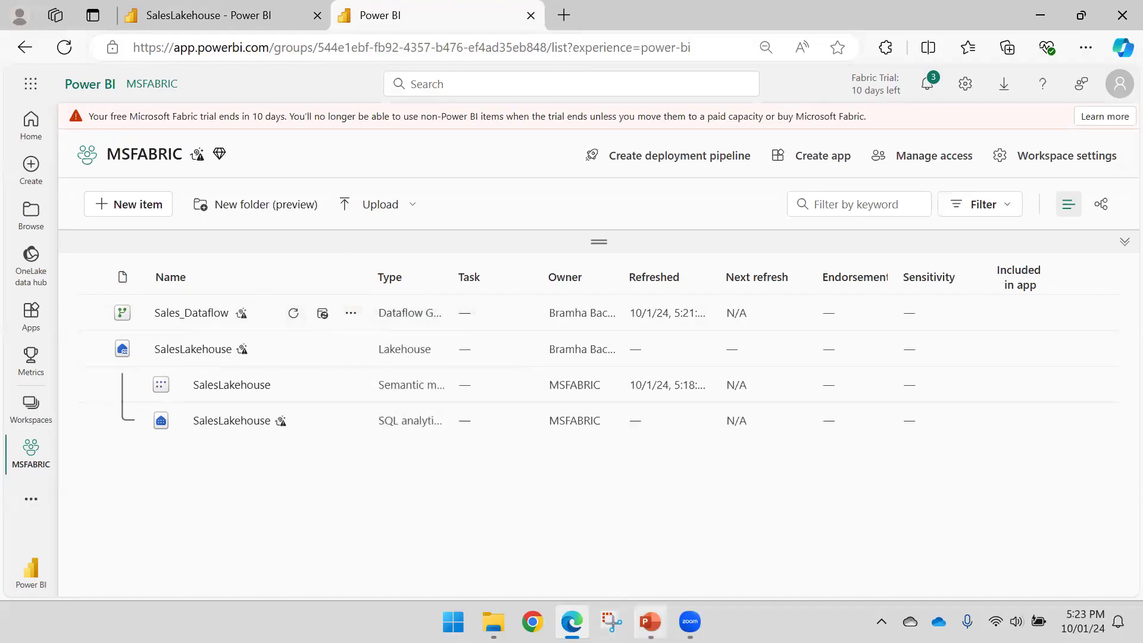
{"action": "left_click", "coordinate": [650, 622]}
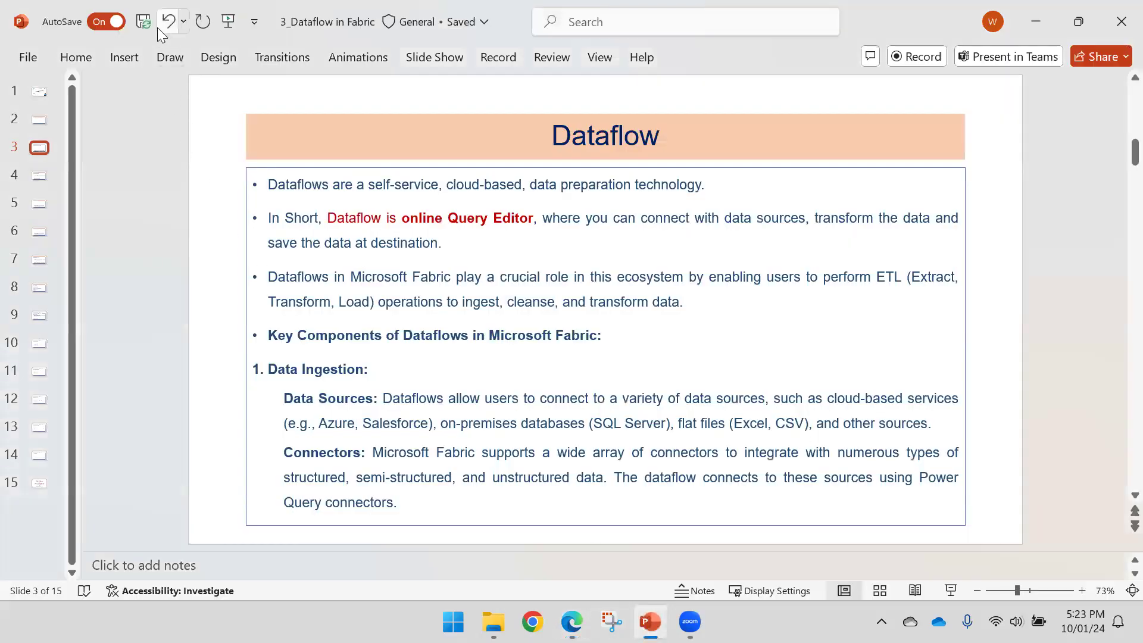